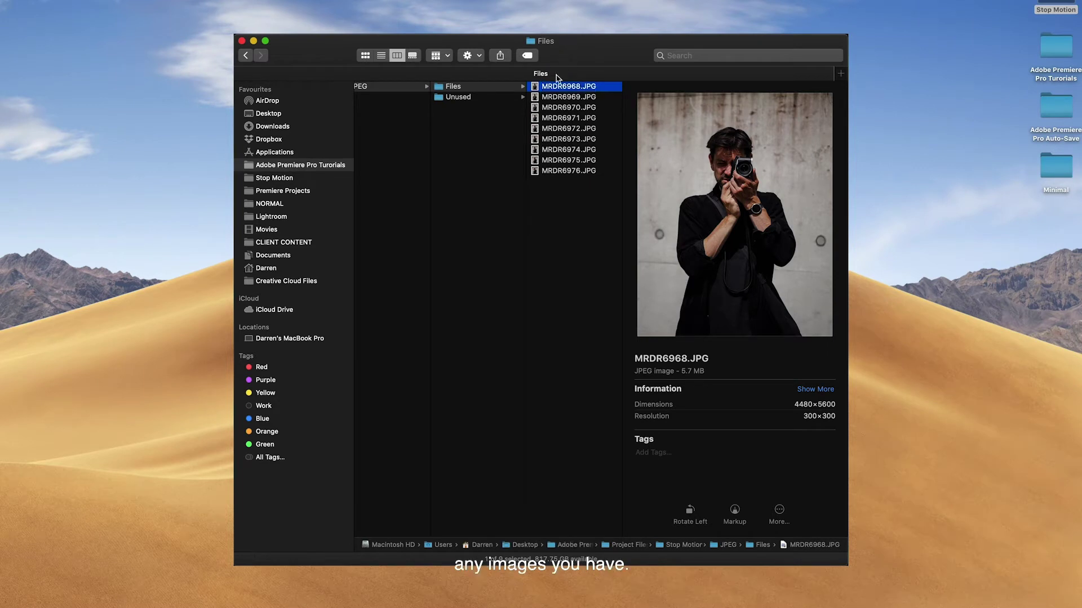
- Step through the burst photos MRDR6968–MRDR6976.JPG in Finder's preview to check all nine are there
key("Down")
key("Down")
key("Down")
key("Down")
key("Down")
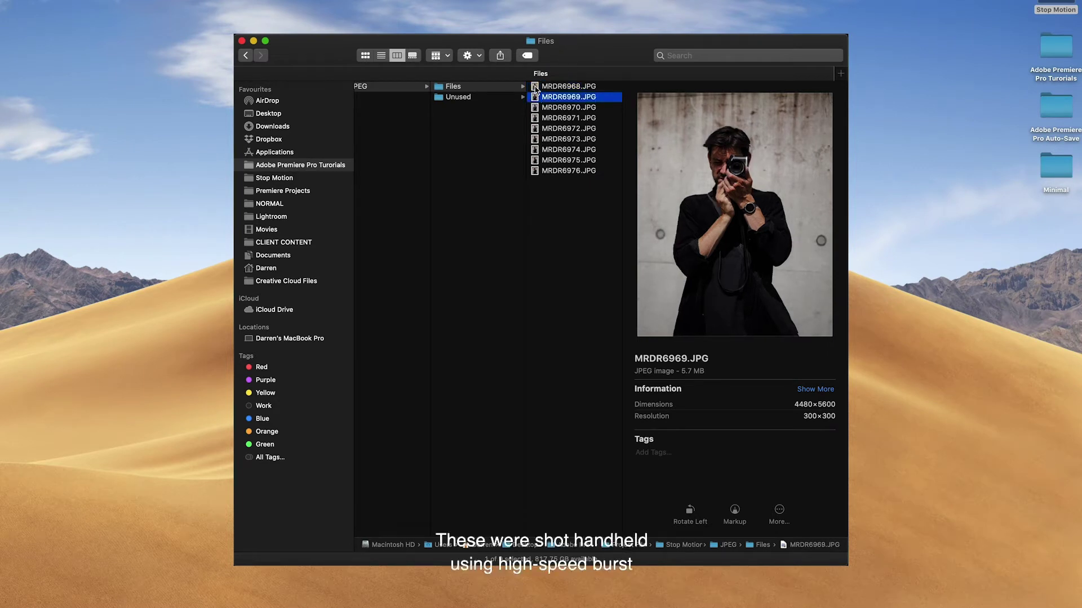
key("Down")
key("Down")
key("Down")
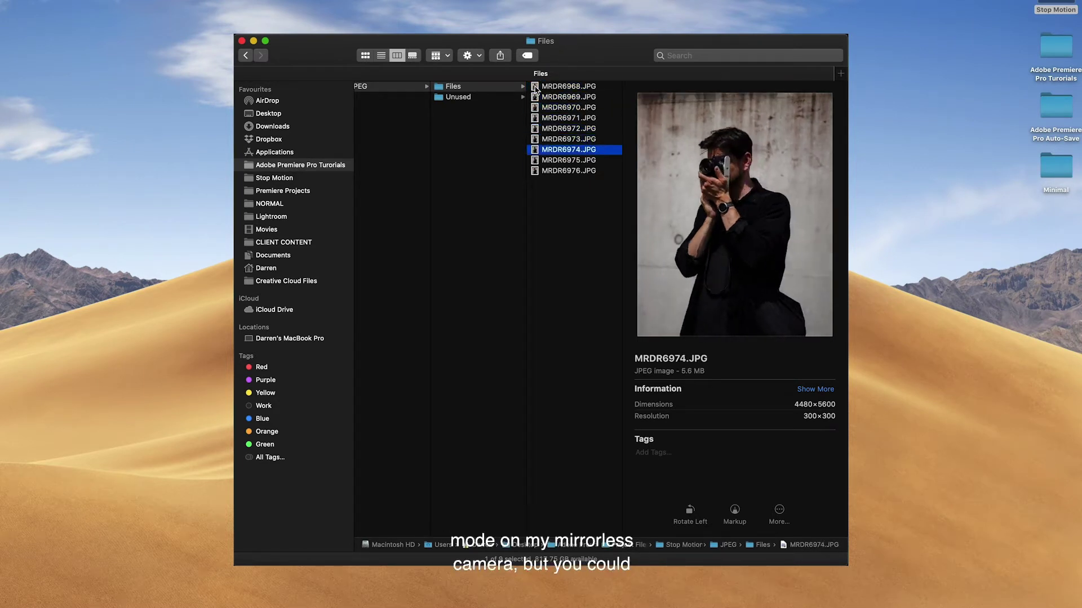
key("Up")
key("Up")
key("Up")
key("Up")
key("Up")
key("Up")
key("Up")
key("Up")
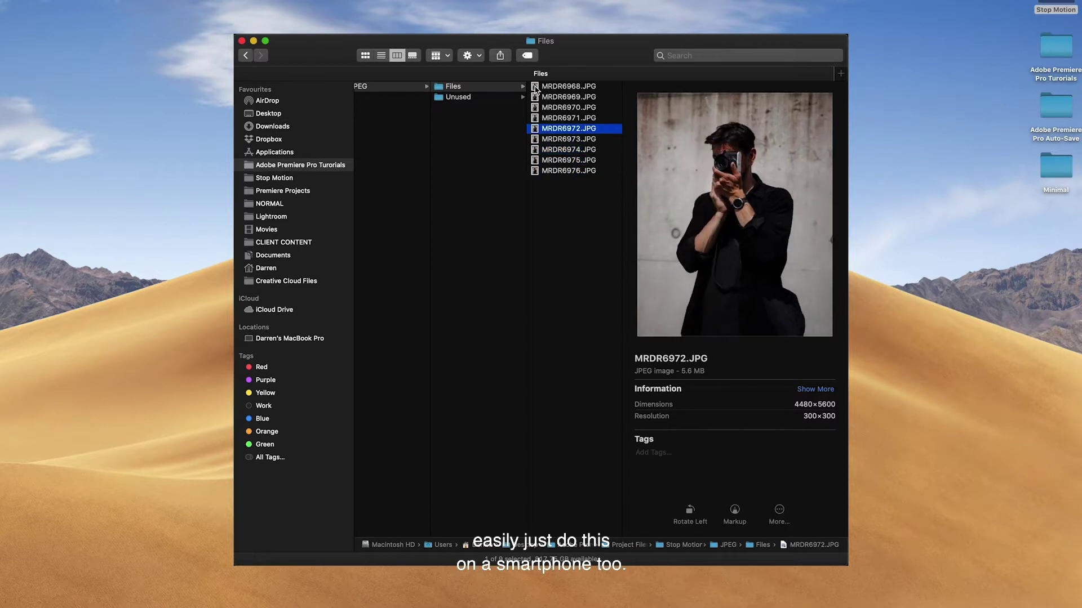
key("Down")
key("Down")
key("Down")
key("Down")
key("Down")
key("Down")
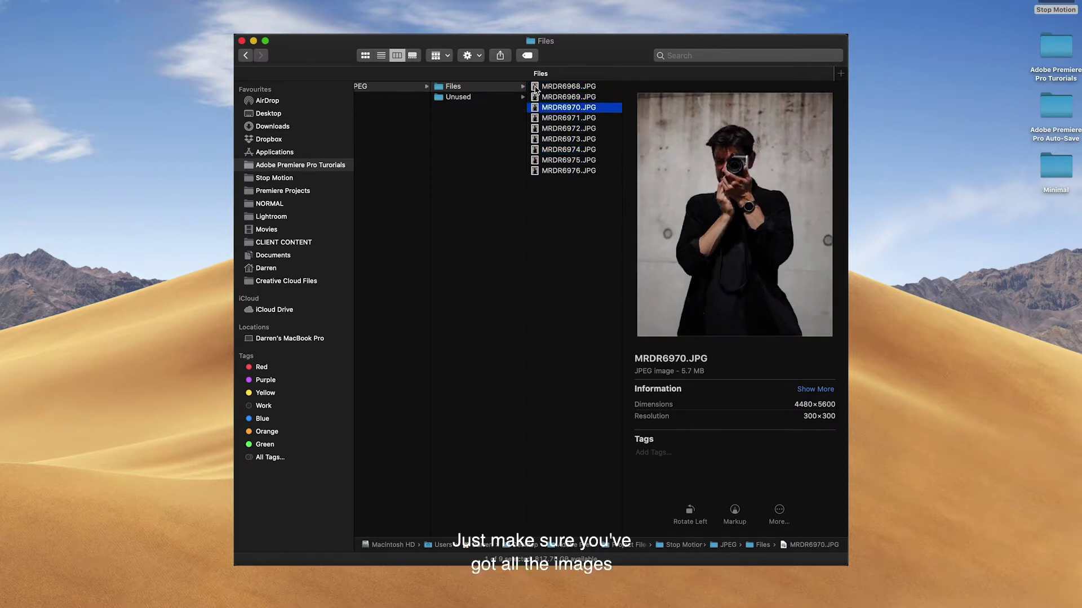
key("Down")
key("Down")
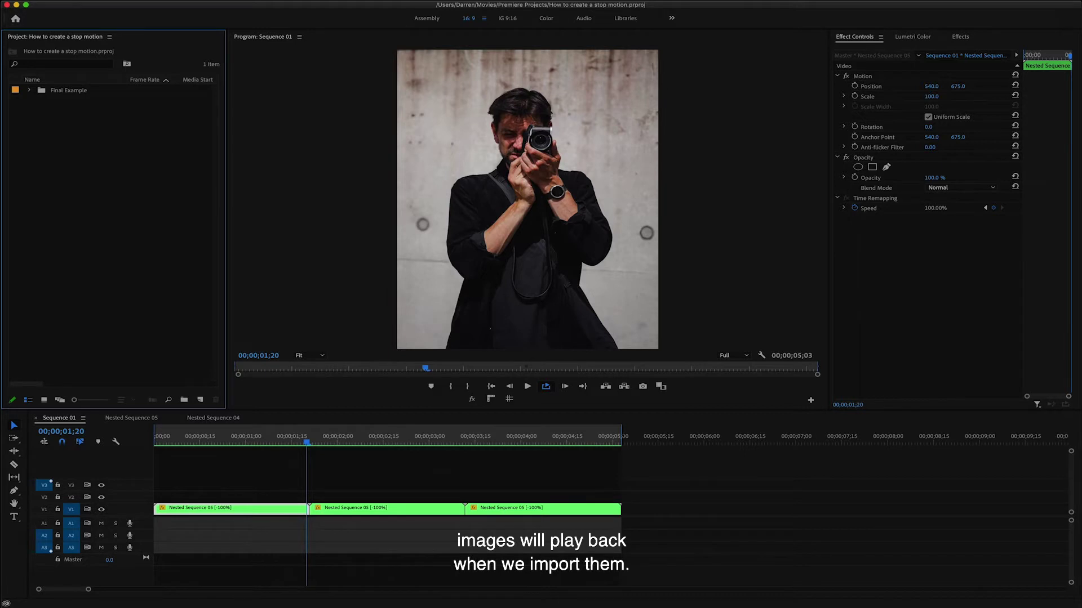
- Confirm the Timeline preferences' Still Image Default Duration is 0.20 seconds
left_click(51, 0)
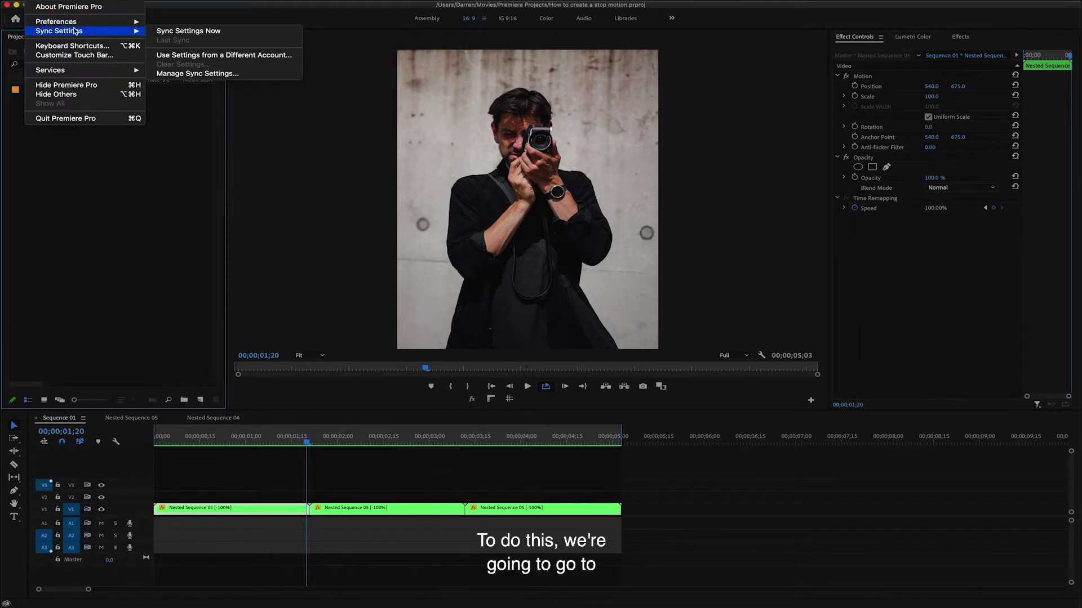
mouse_move(79, 23)
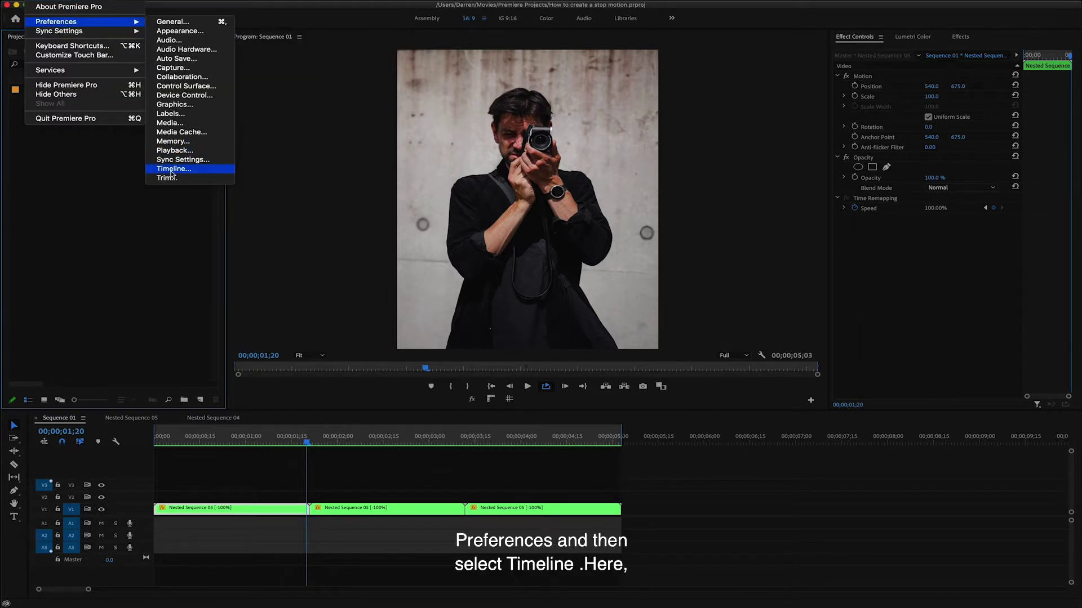
left_click(171, 170)
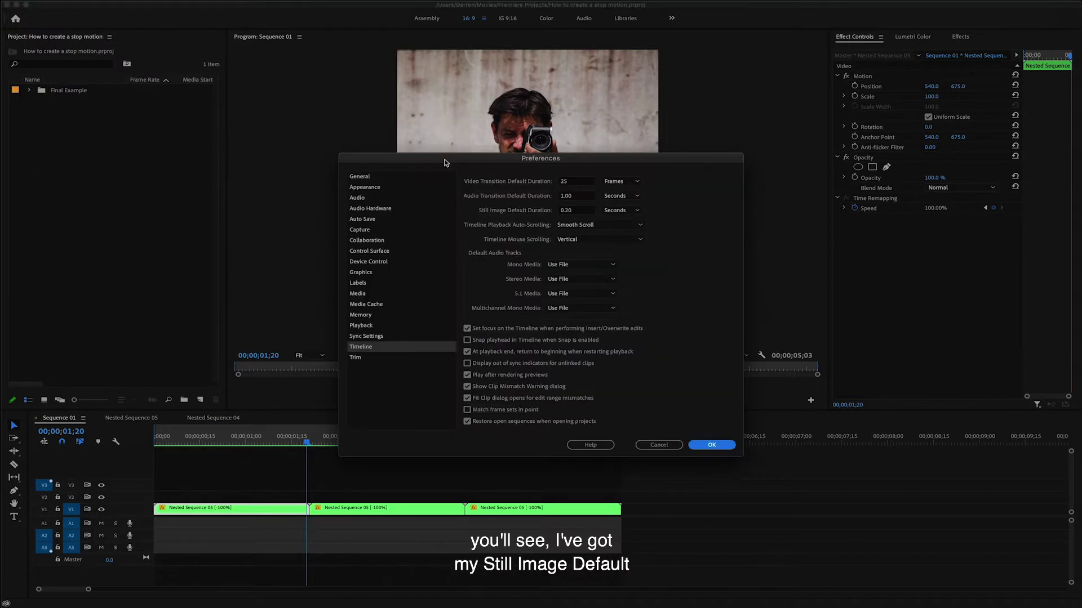
left_click_drag(517, 163, 492, 143)
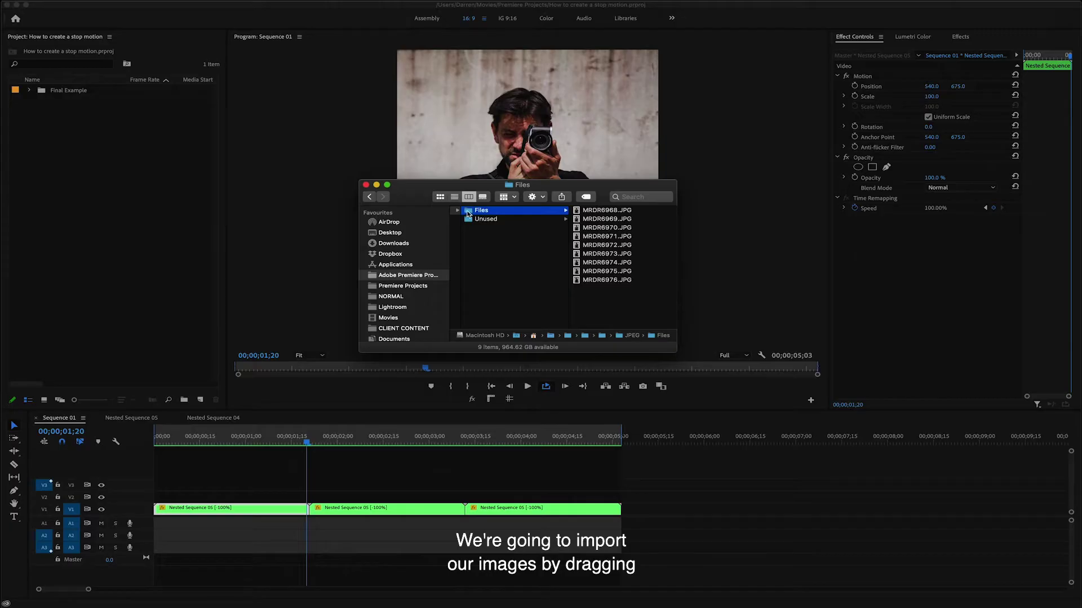
- Import the Files folder and create a DSLR 1080p30-based sequence with a 1080×1350 frame size
left_click_drag(470, 212, 54, 138)
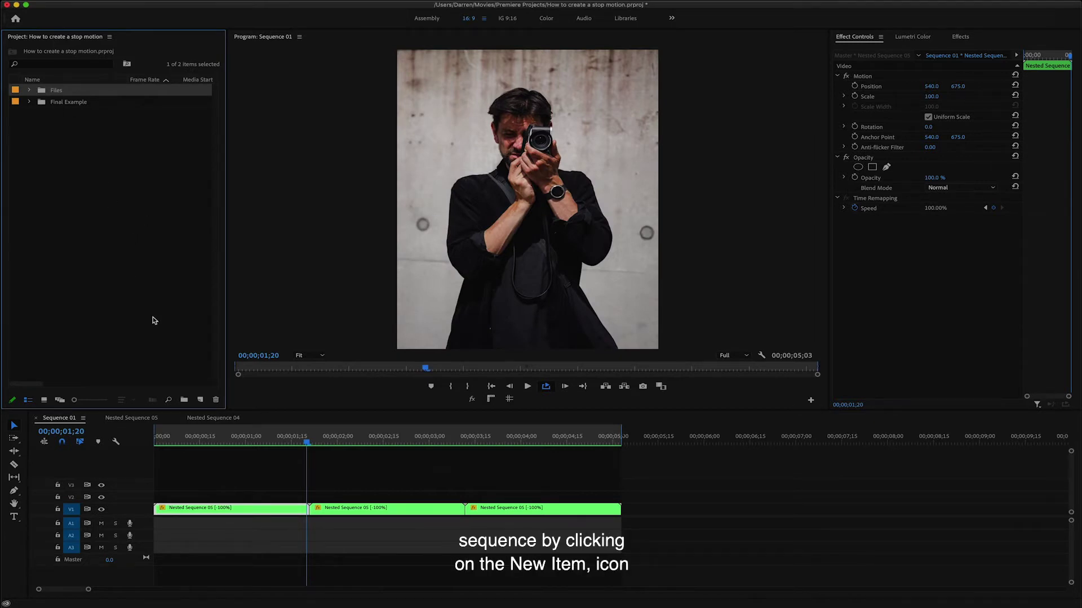
left_click(200, 399)
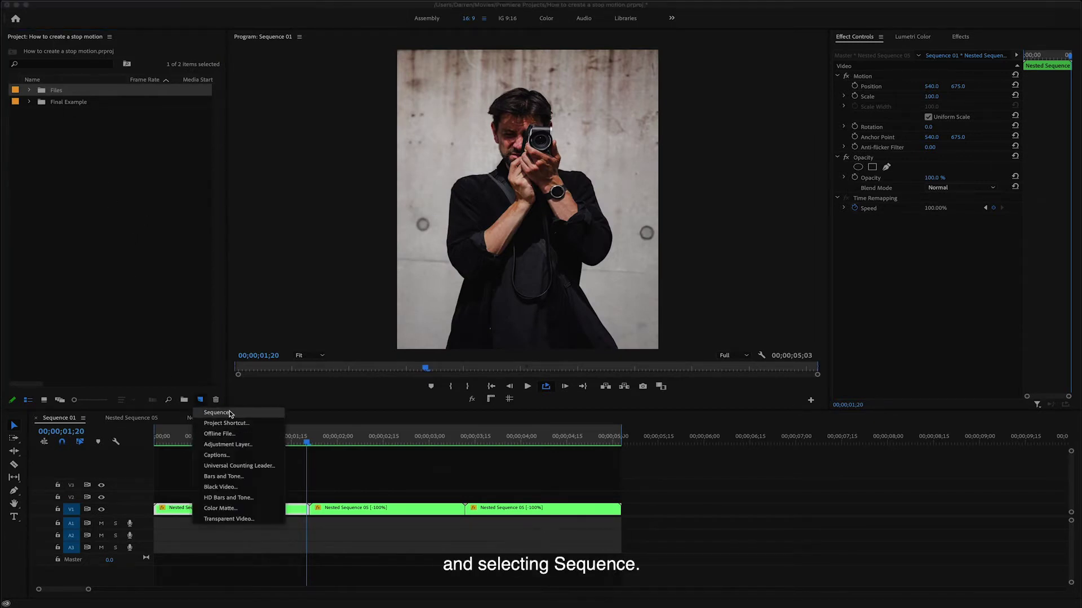
left_click(228, 413)
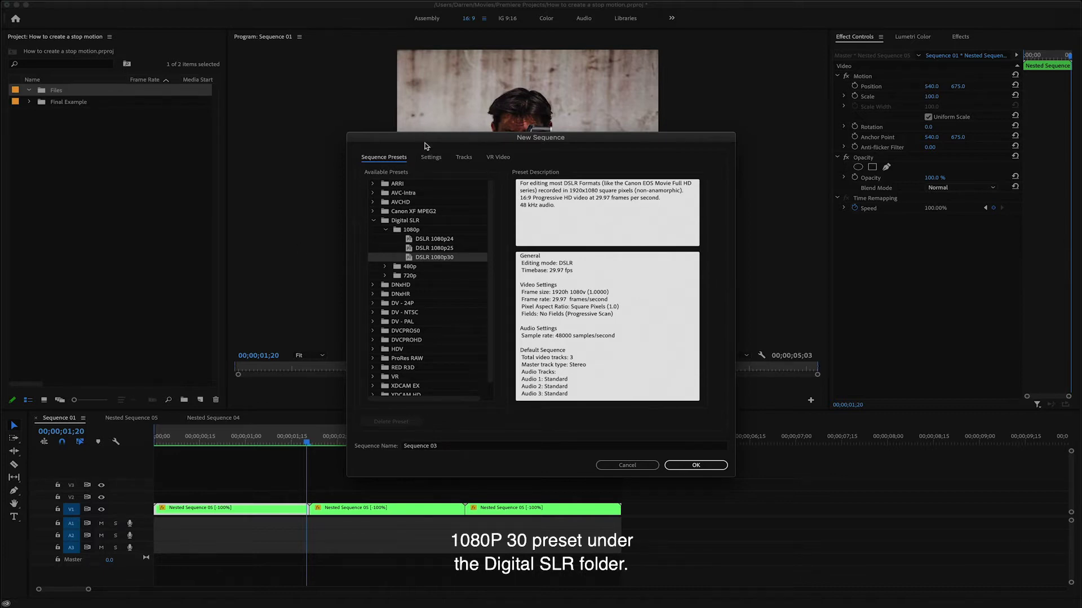
left_click(437, 162)
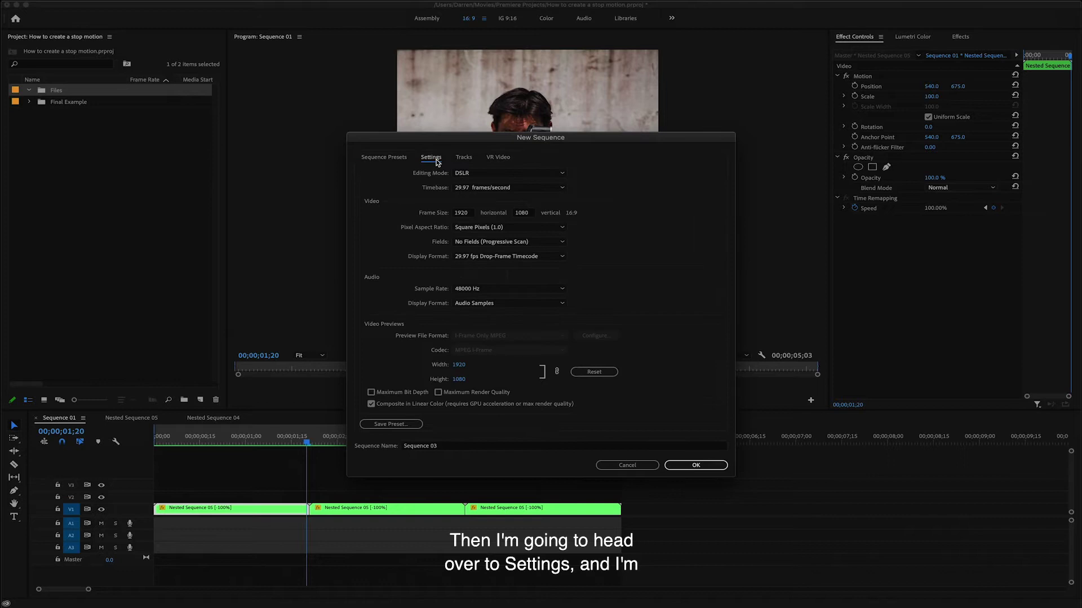
left_click(461, 213)
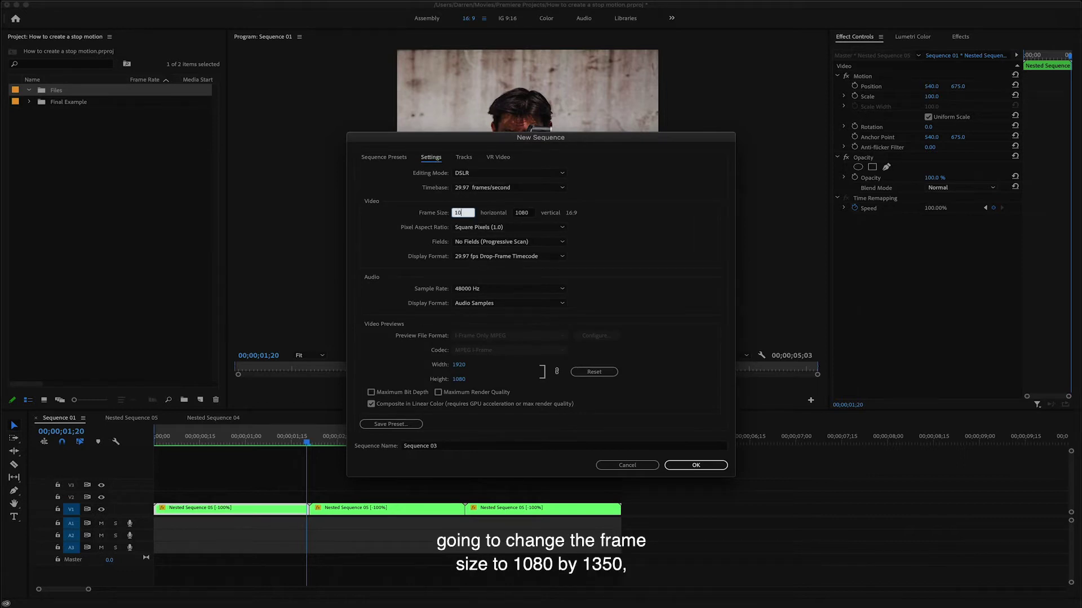
key("Tab")
type("1350")
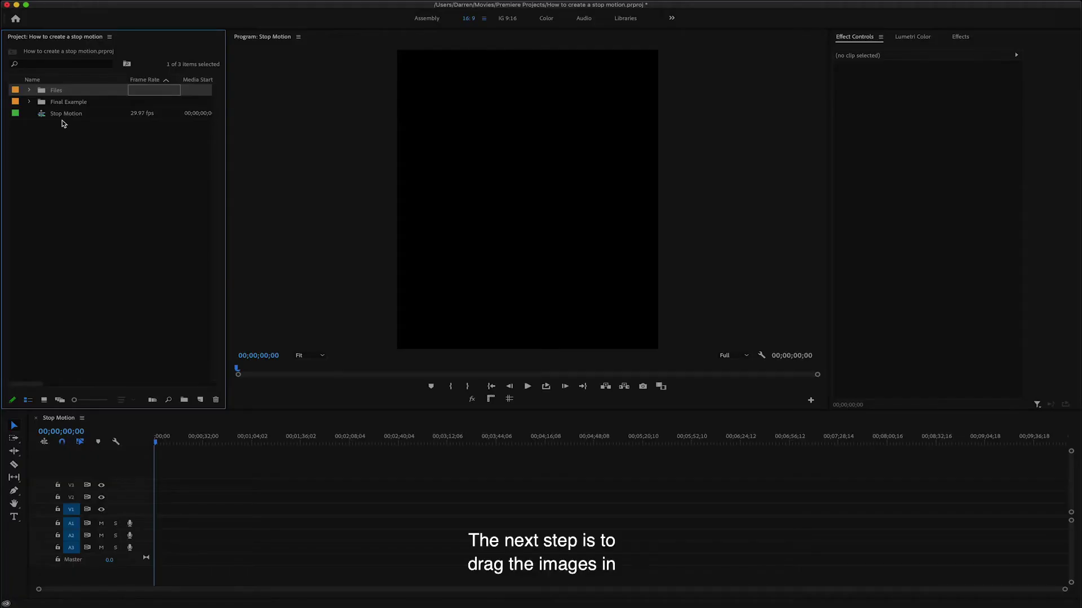
- Select MRDR6968 through the last photo in the Files bin and drop all nine onto V1
left_click(29, 90)
left_click(63, 107)
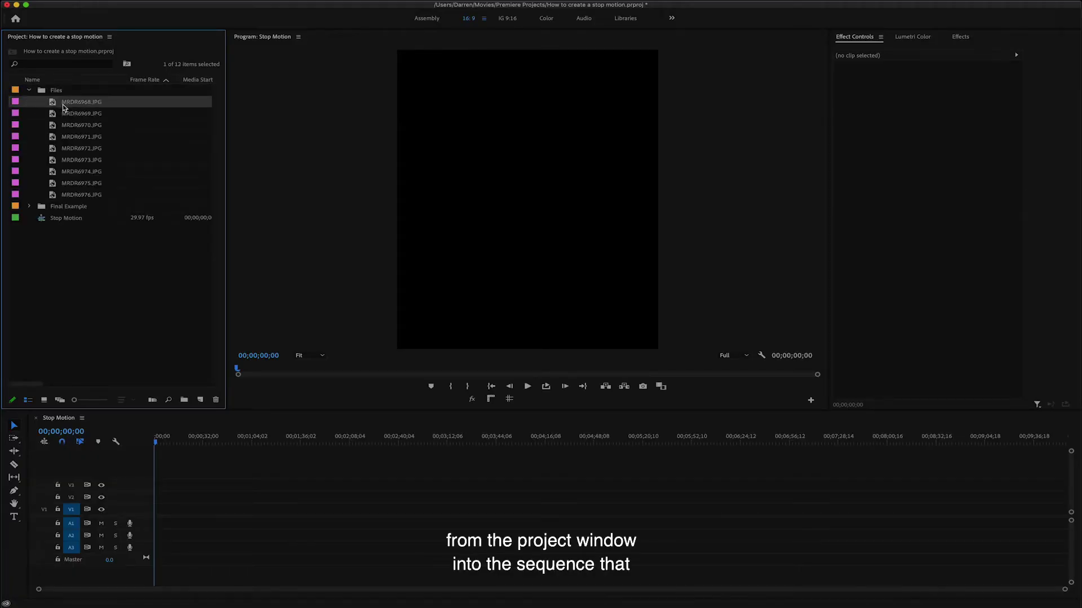
left_click(88, 196, "shift")
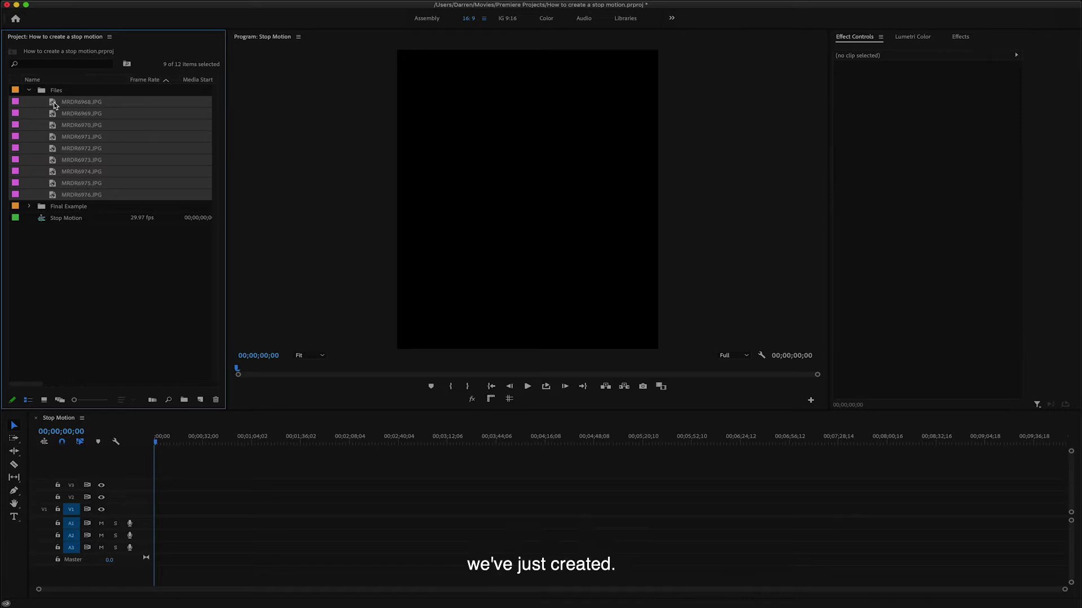
left_click_drag(54, 106, 156, 510)
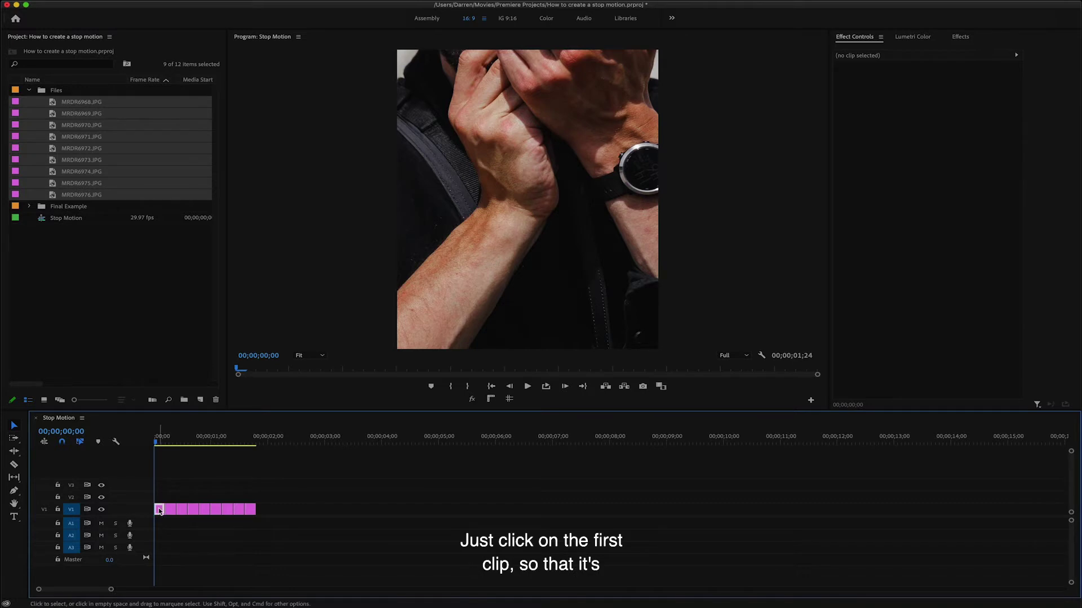
- Set the first photo clip's Scale to 25 in Effect Controls
left_click(159, 510)
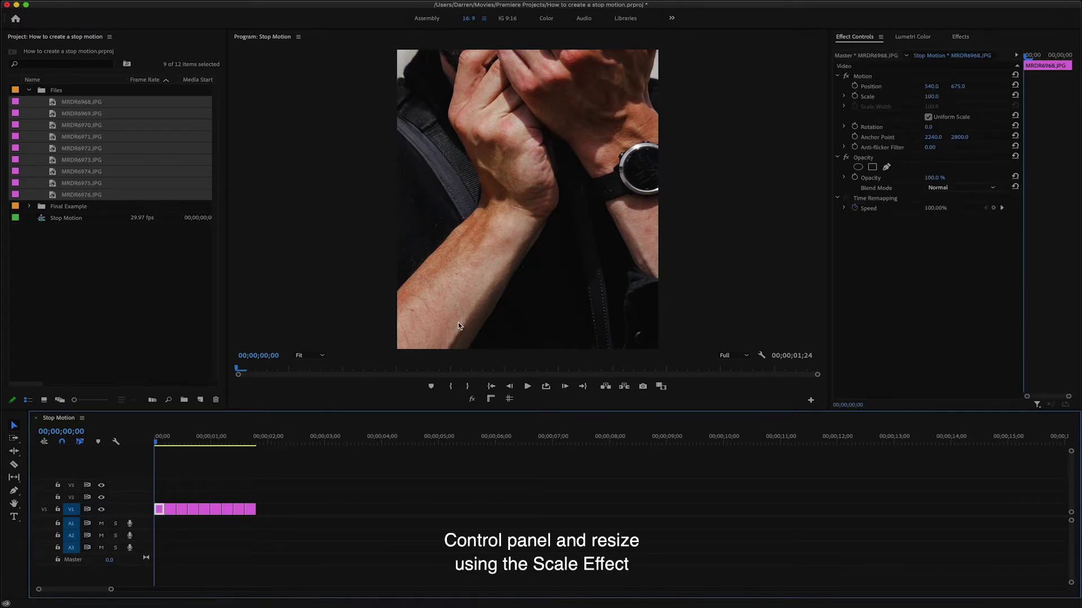
left_click(931, 96)
type("25")
key("Return")
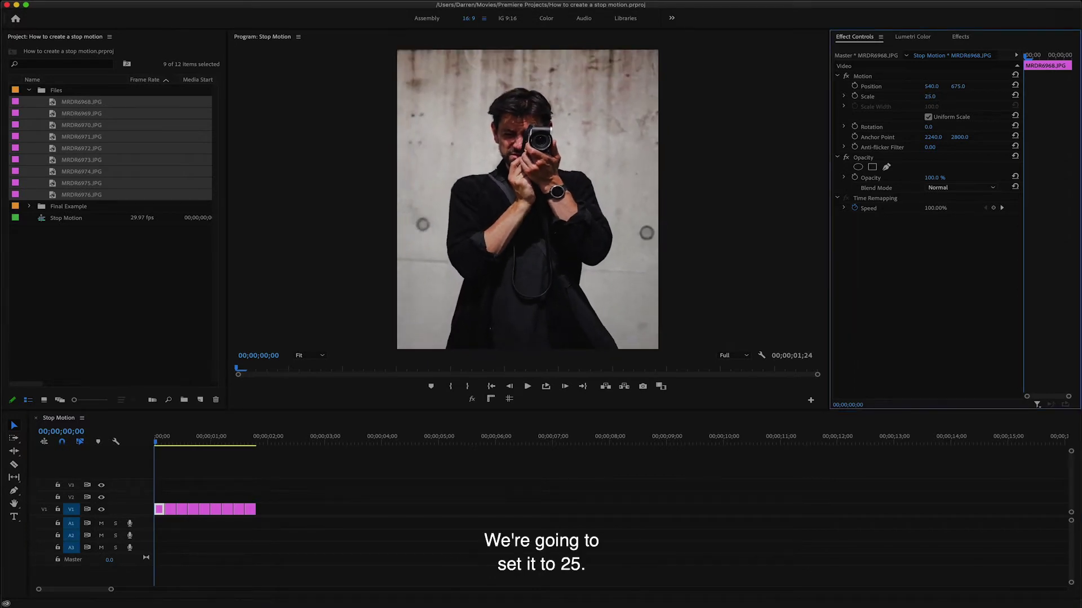
scroll(205, 489, "up", 5)
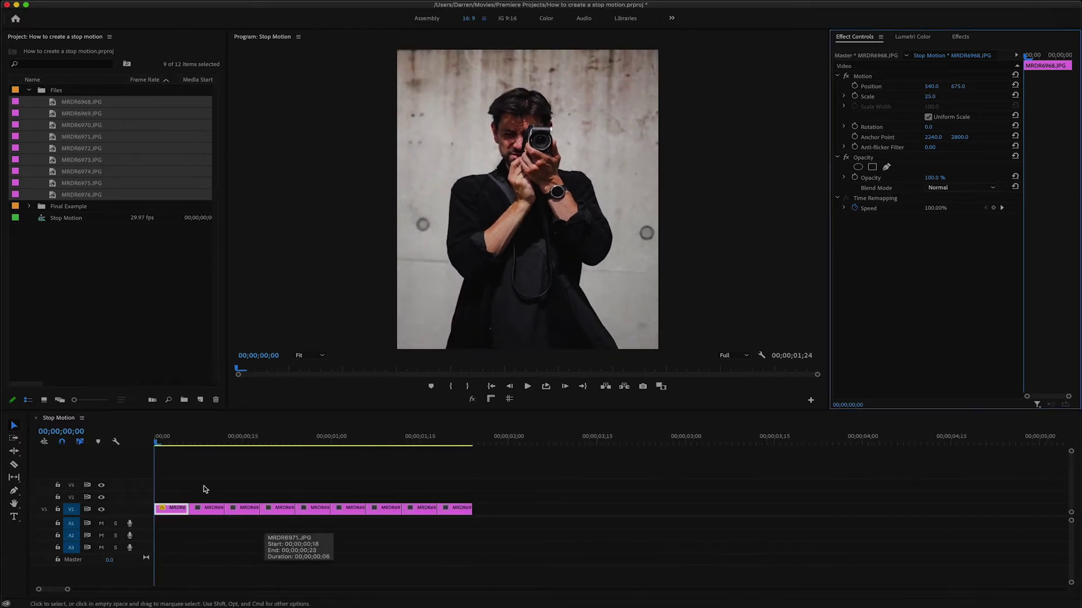
- Copy the first clip and Paste Attributes onto the remaining eight clips
left_click(185, 487)
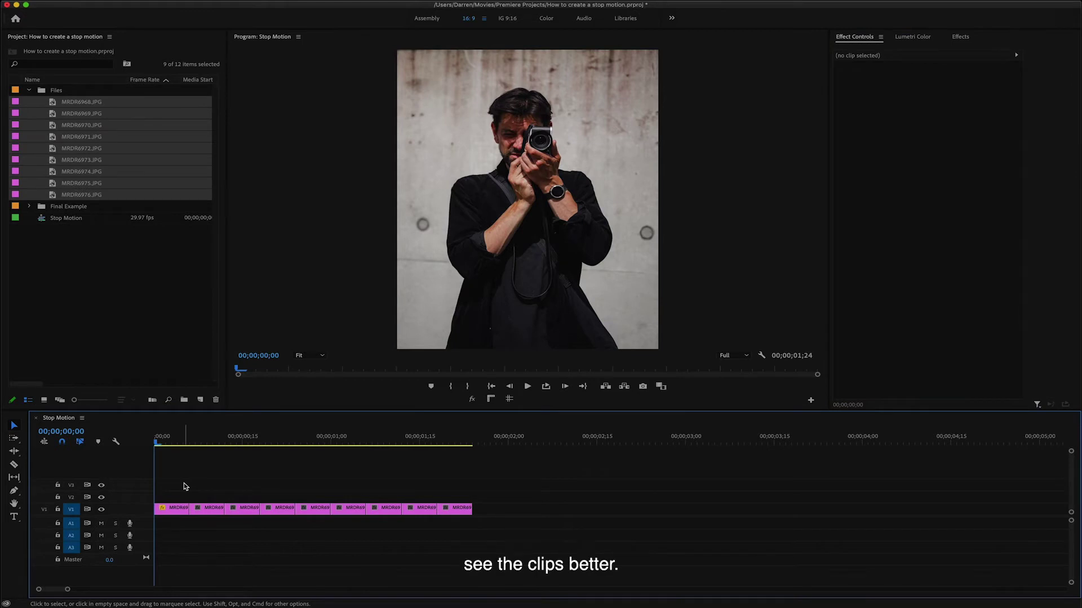
left_click(174, 510)
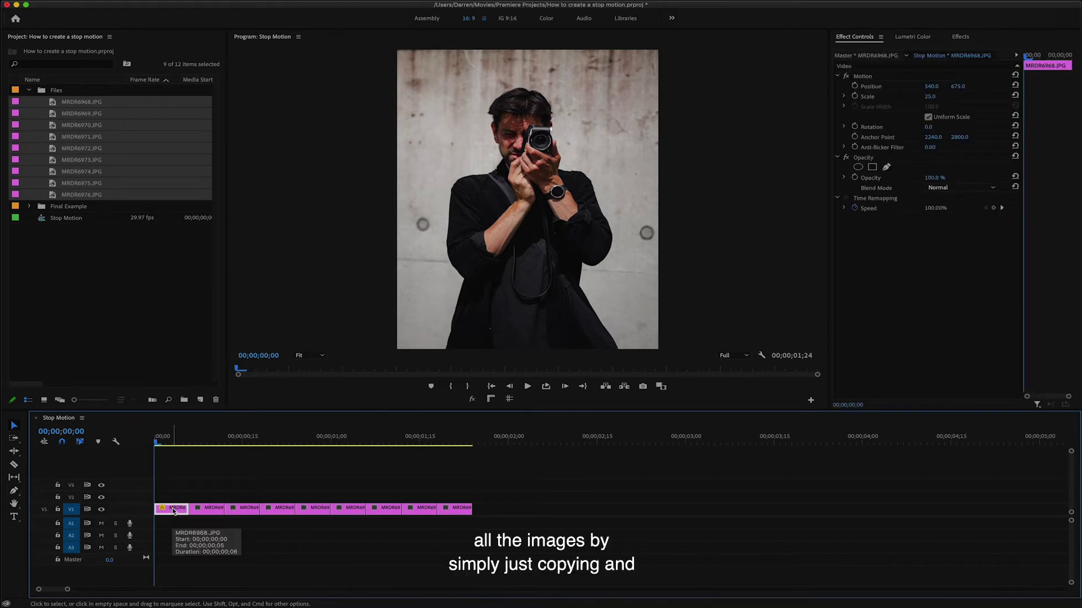
key("super+c")
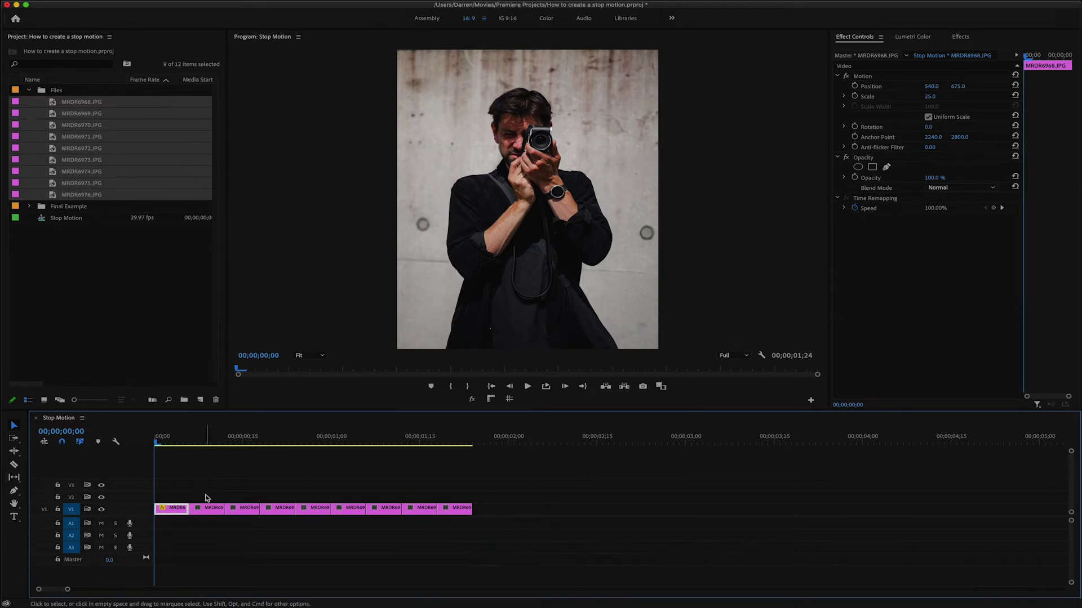
left_click_drag(206, 498, 467, 524)
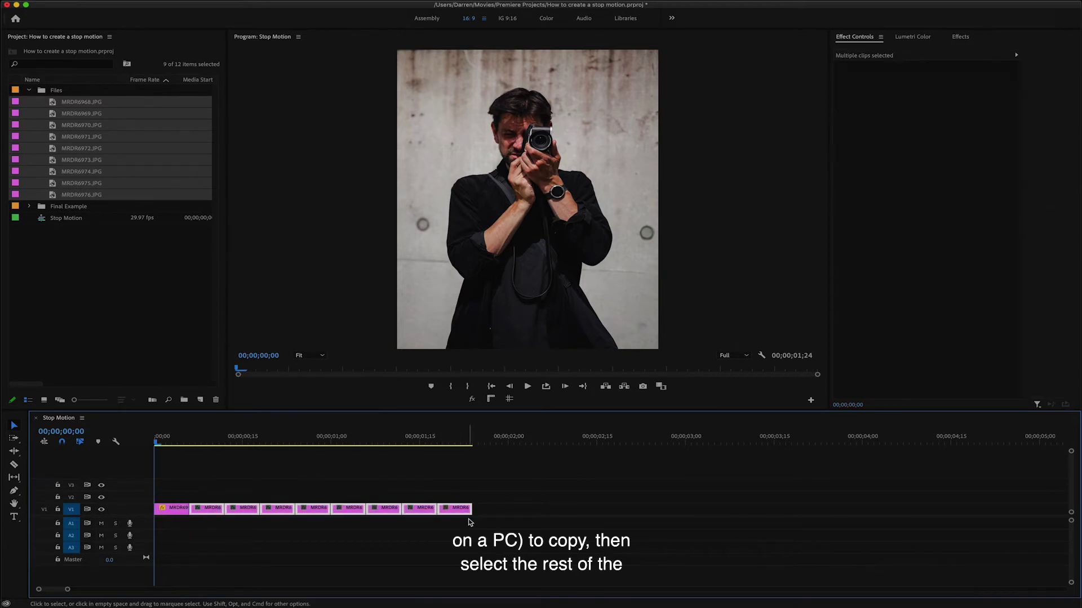
right_click(206, 510)
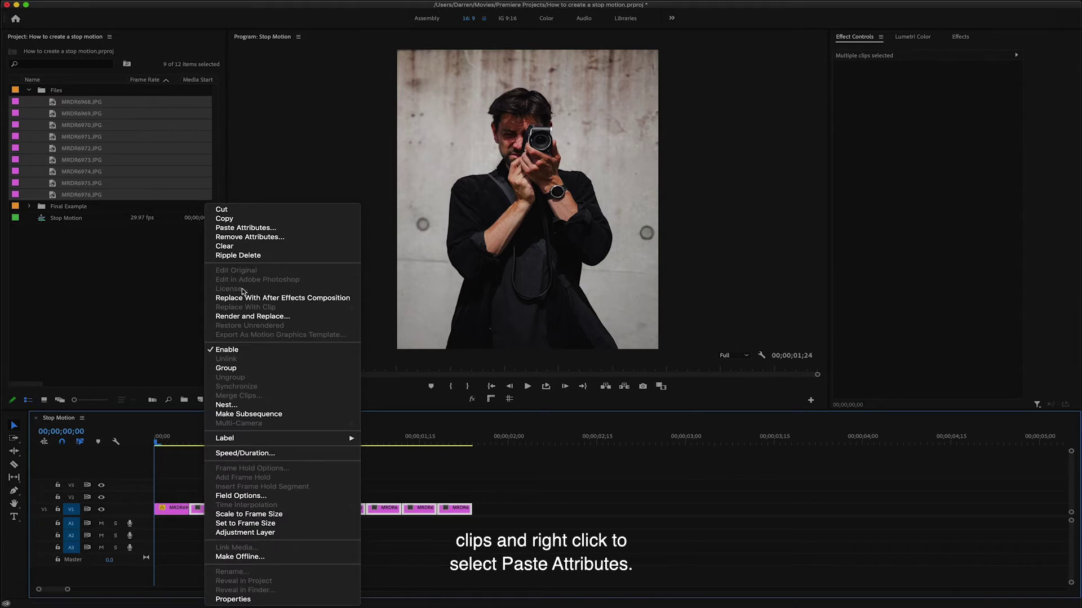
left_click(253, 228)
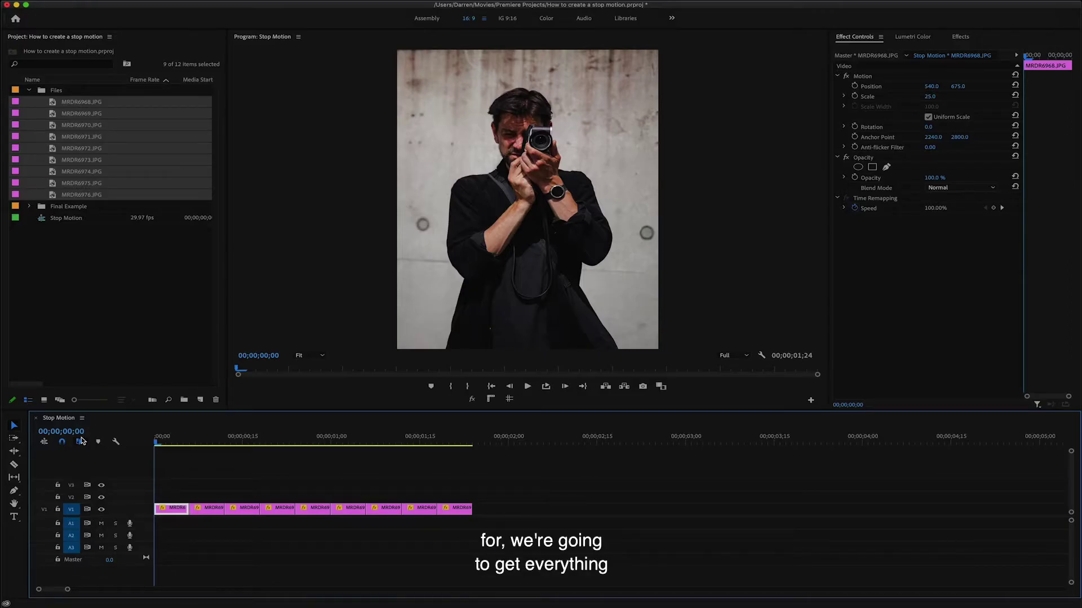
left_click(547, 387)
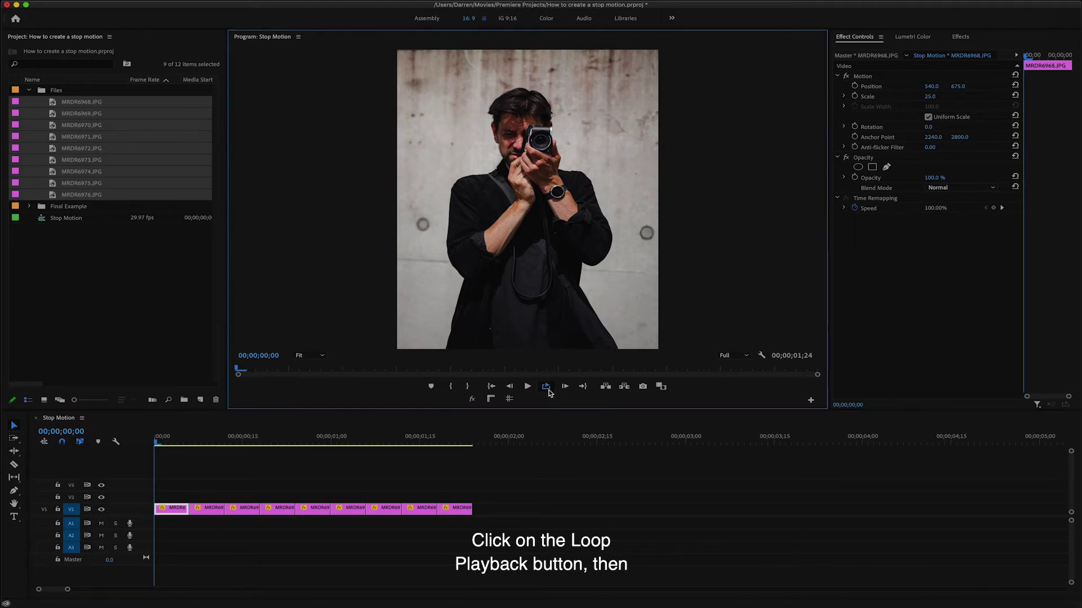
left_click(199, 481)
left_click_drag(153, 446, 472, 435)
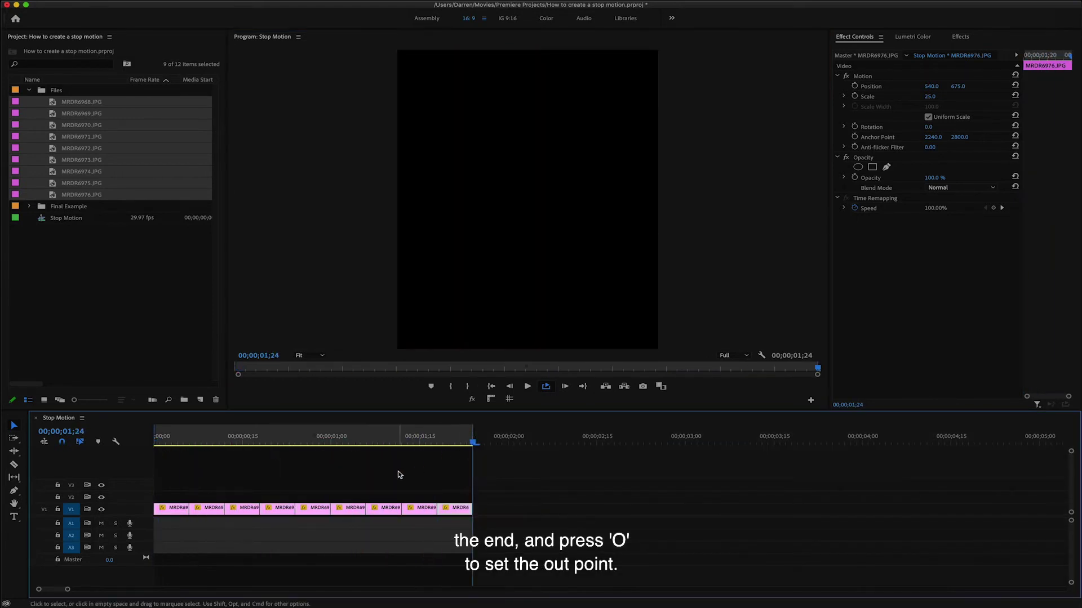
key("space")
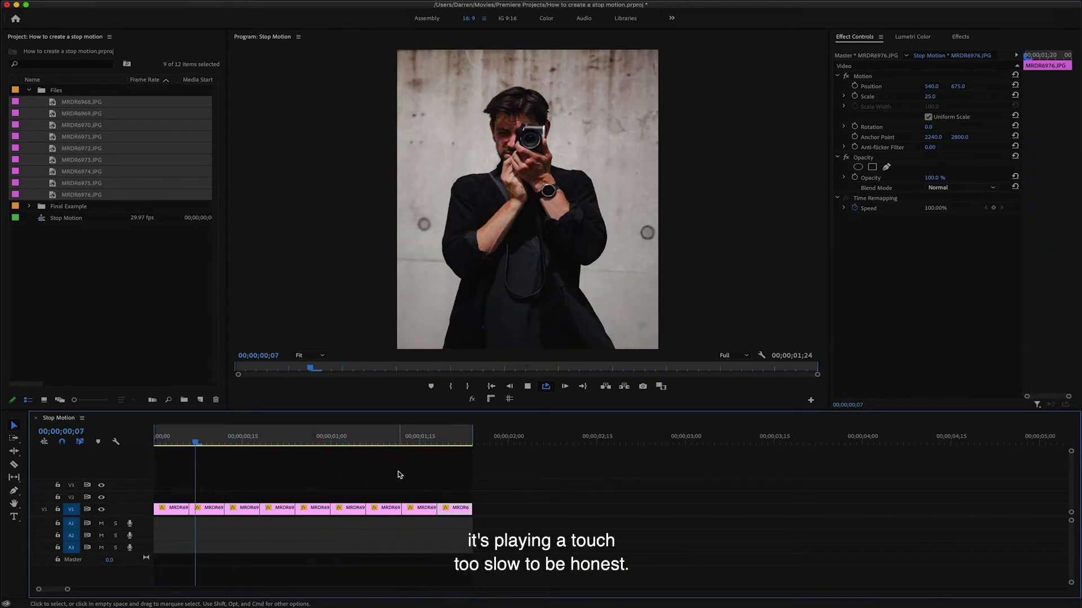
key("space")
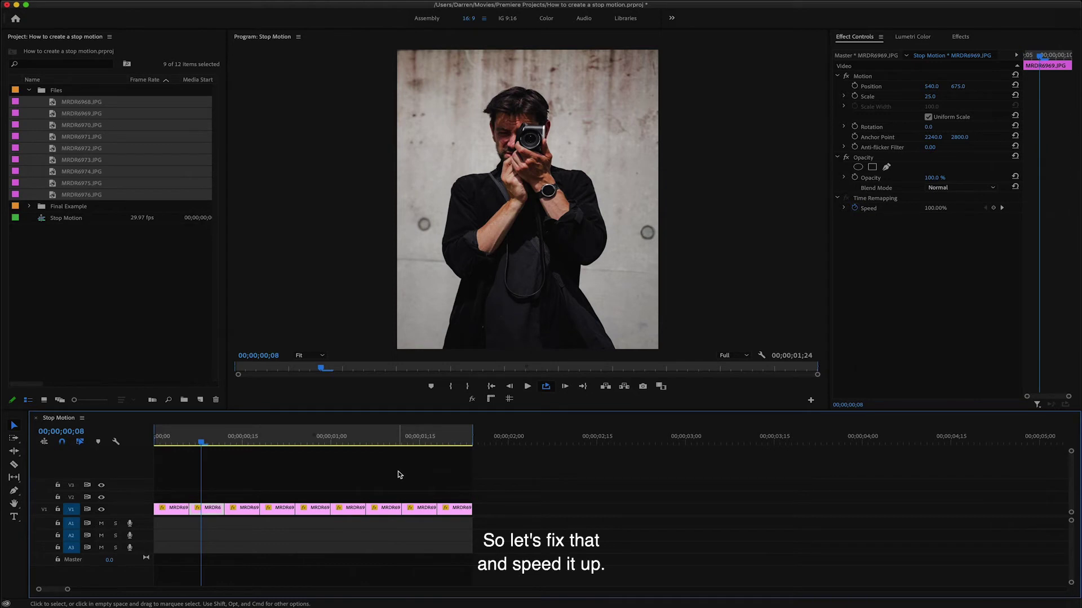
- Set every clip's Speed/Duration to 00;00;00;03
key("super+a")
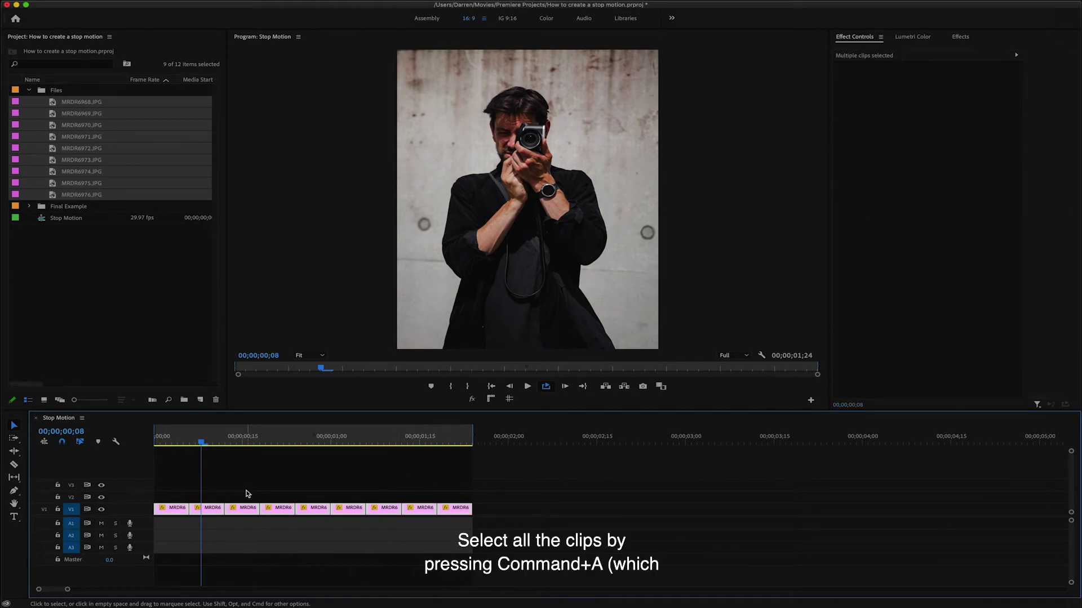
right_click(278, 512)
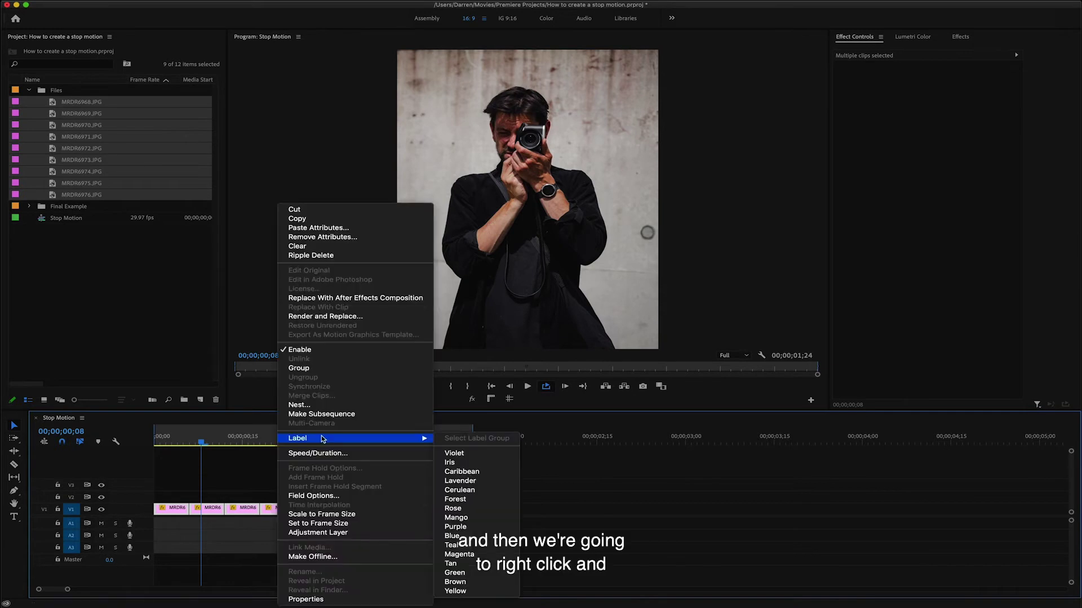
left_click(321, 458)
left_click(564, 287)
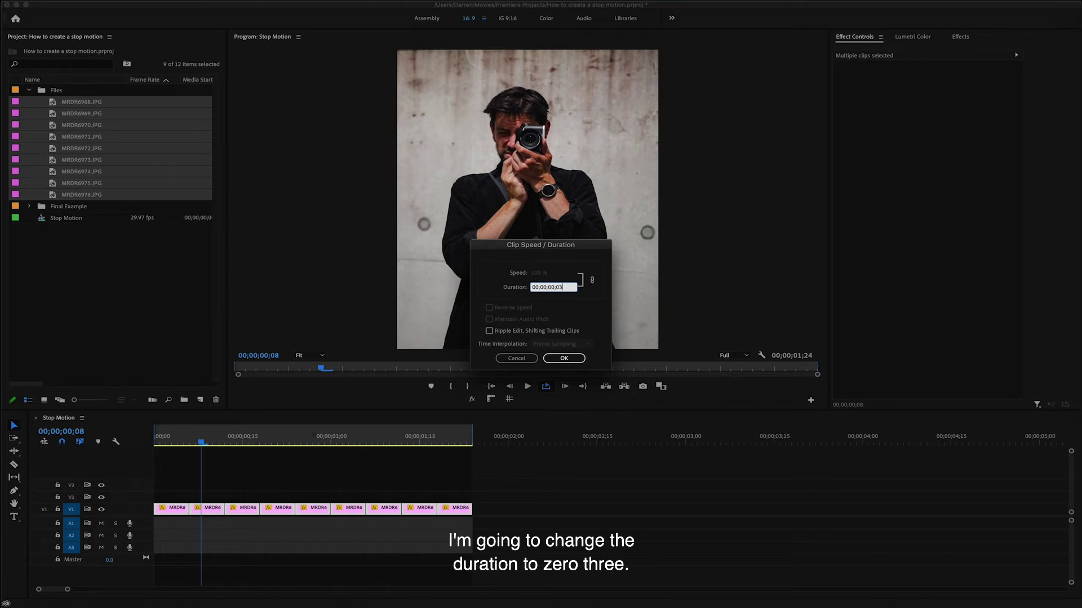
type("00;00;00;03")
left_click(563, 358)
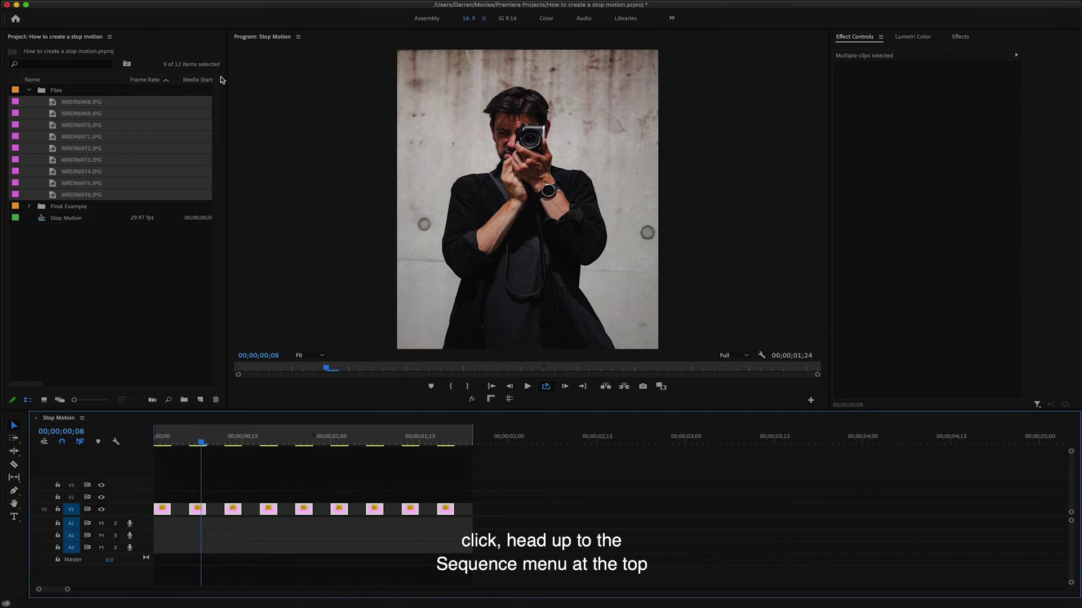
- Close the gaps between the shortened clips and play back the sequence
left_click(182, 1)
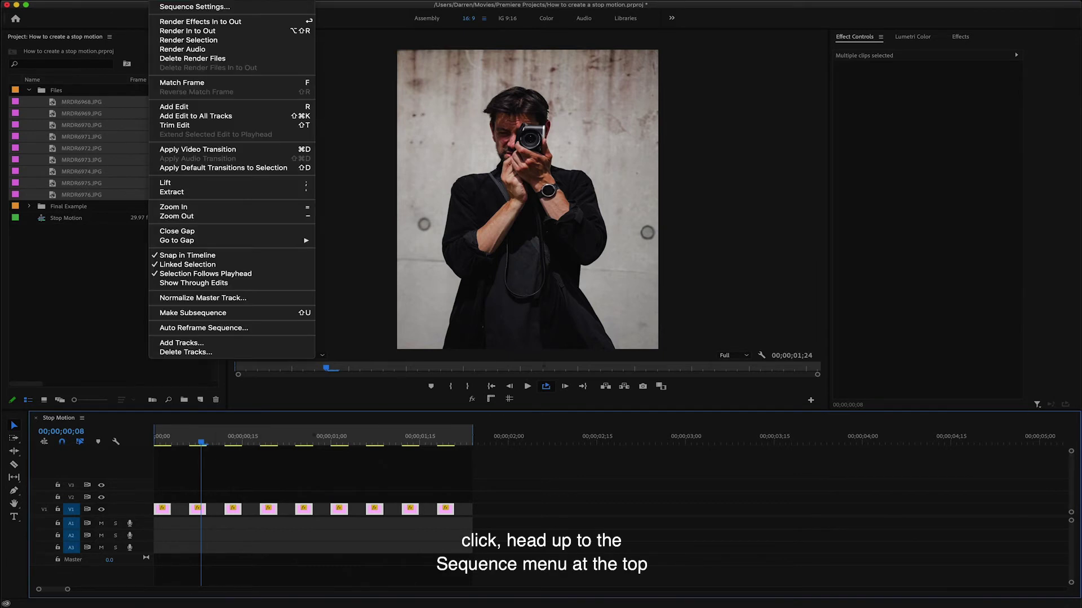
left_click(178, 231)
key("space")
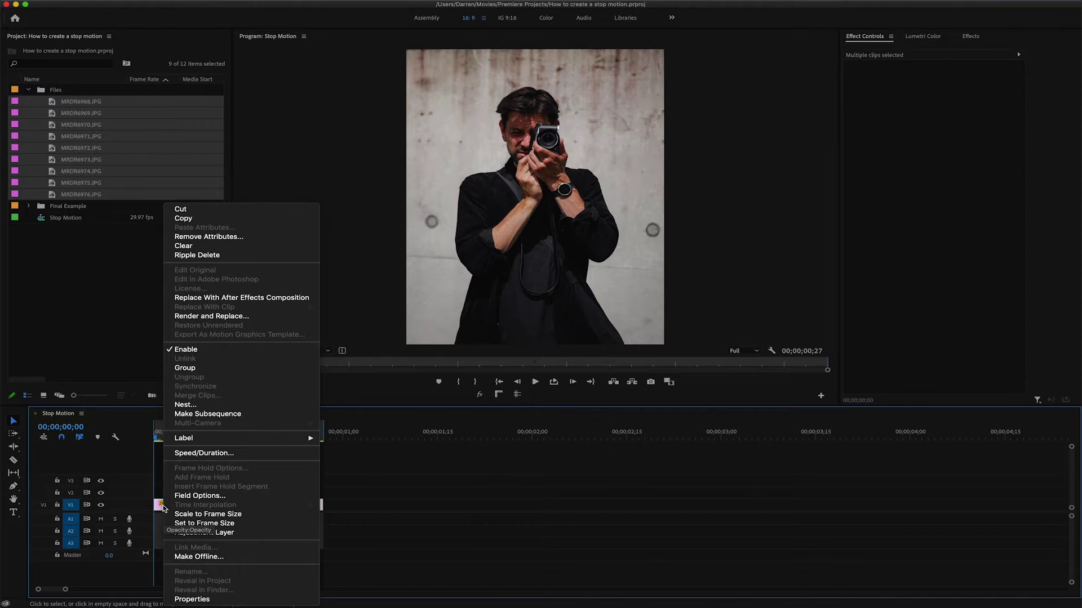
- Nest all photo clips as Nested Sequence 10 and place a duplicate right after it
left_click(161, 481)
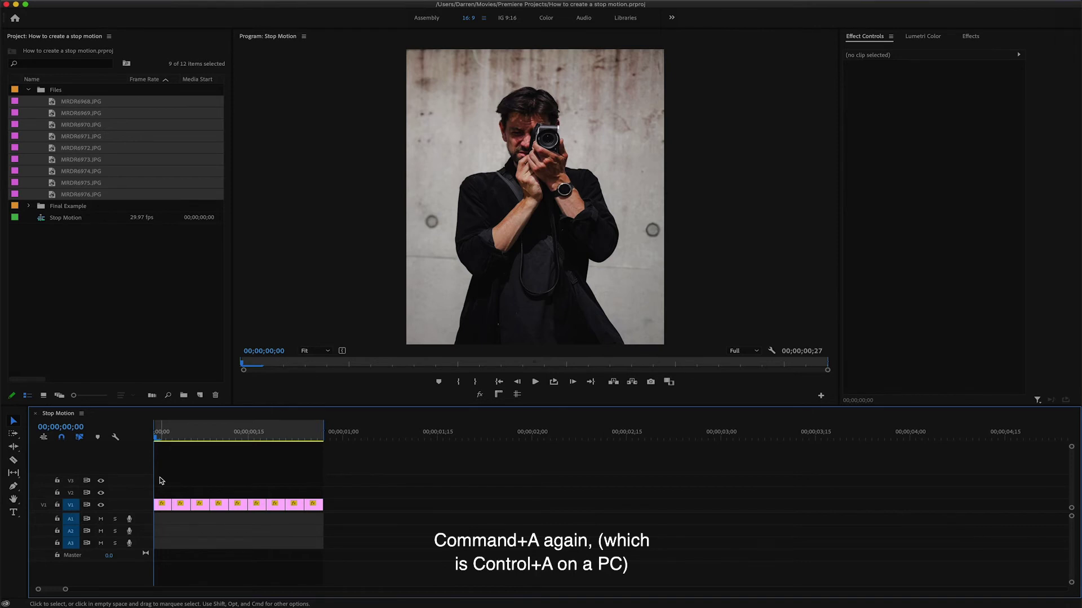
key("super+a")
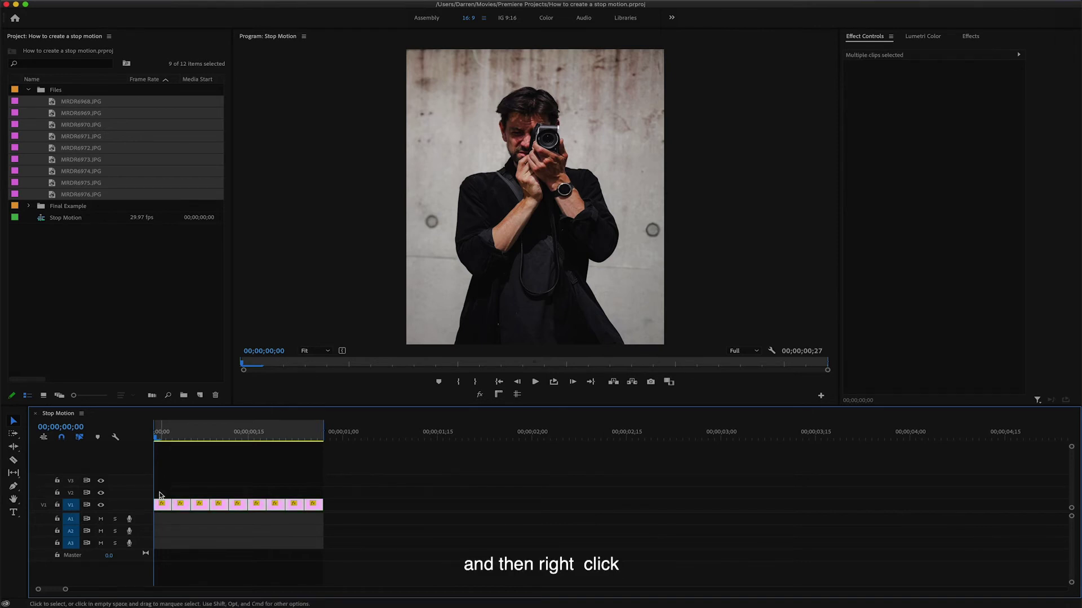
right_click(164, 508)
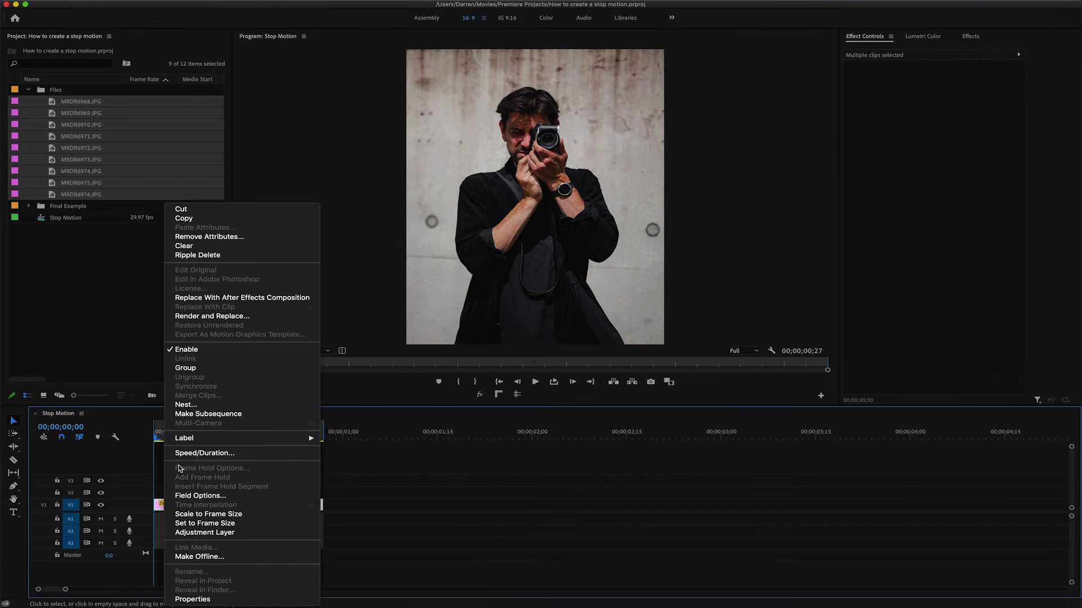
left_click(186, 405)
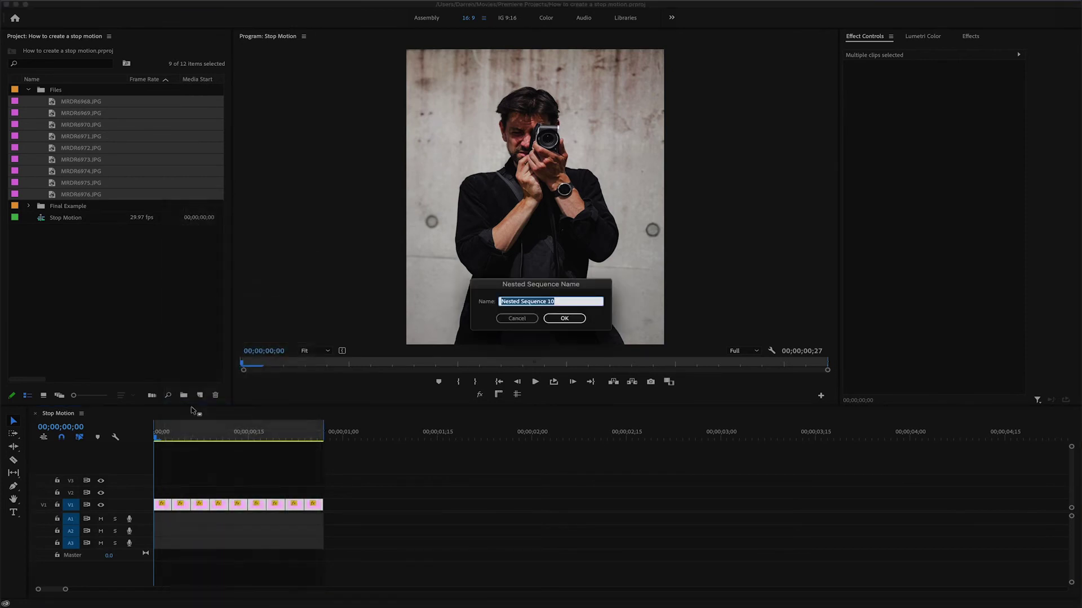
left_click(565, 319)
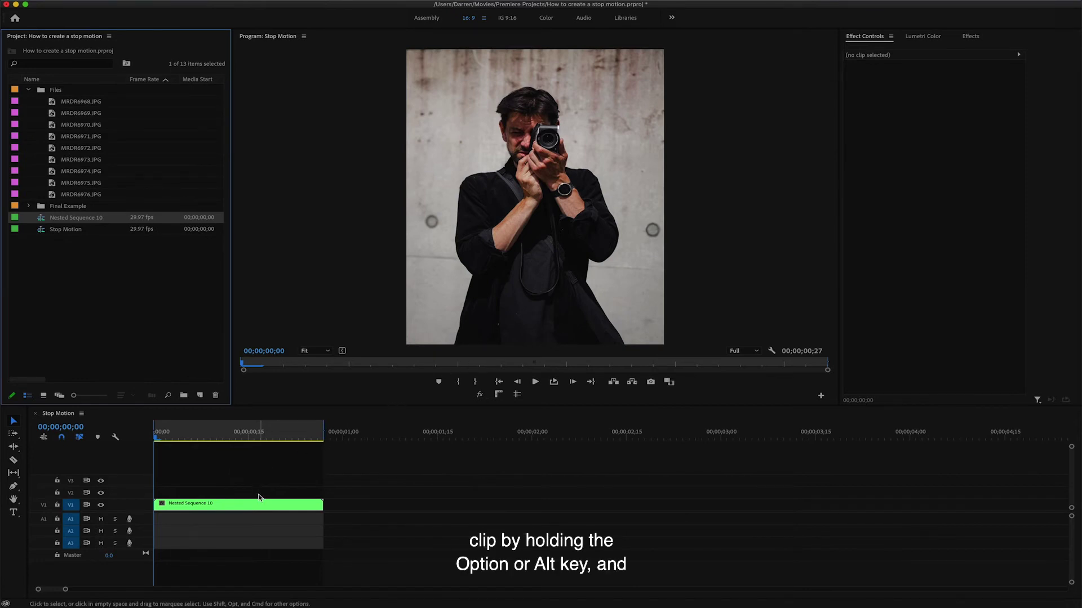
left_click_drag(257, 506, 431, 505)
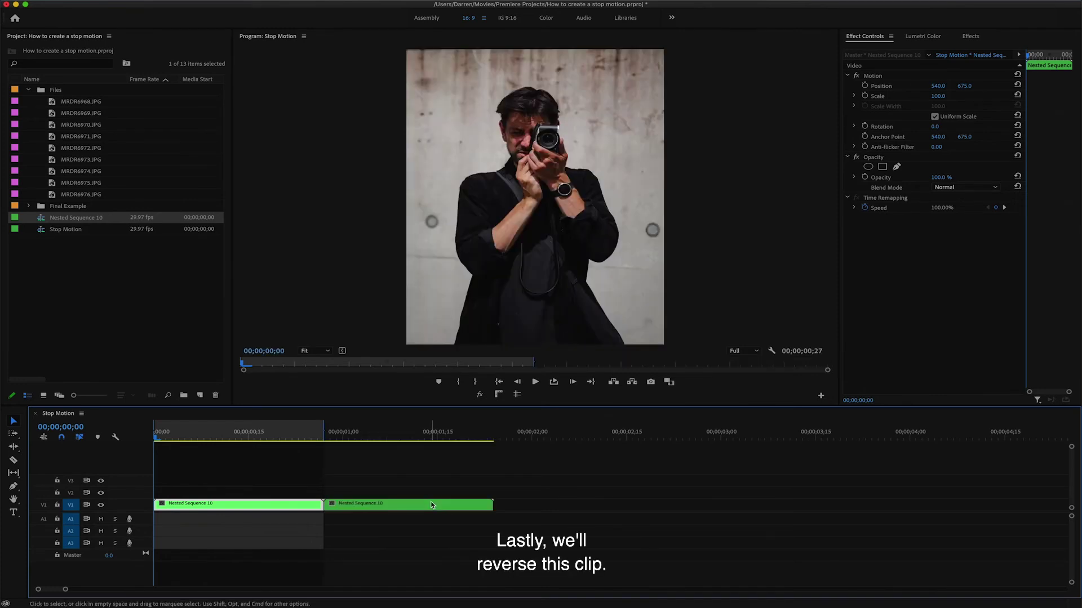
- Set the second Nested Sequence 10 copy to Reverse Speed and extend the work area over both clips
right_click(430, 504)
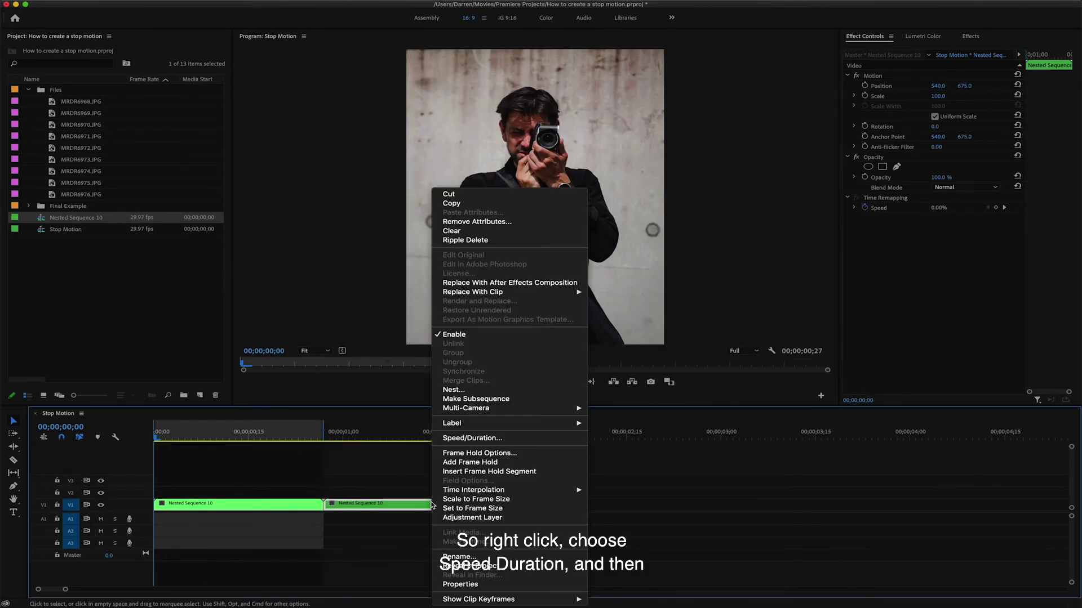
left_click(450, 440)
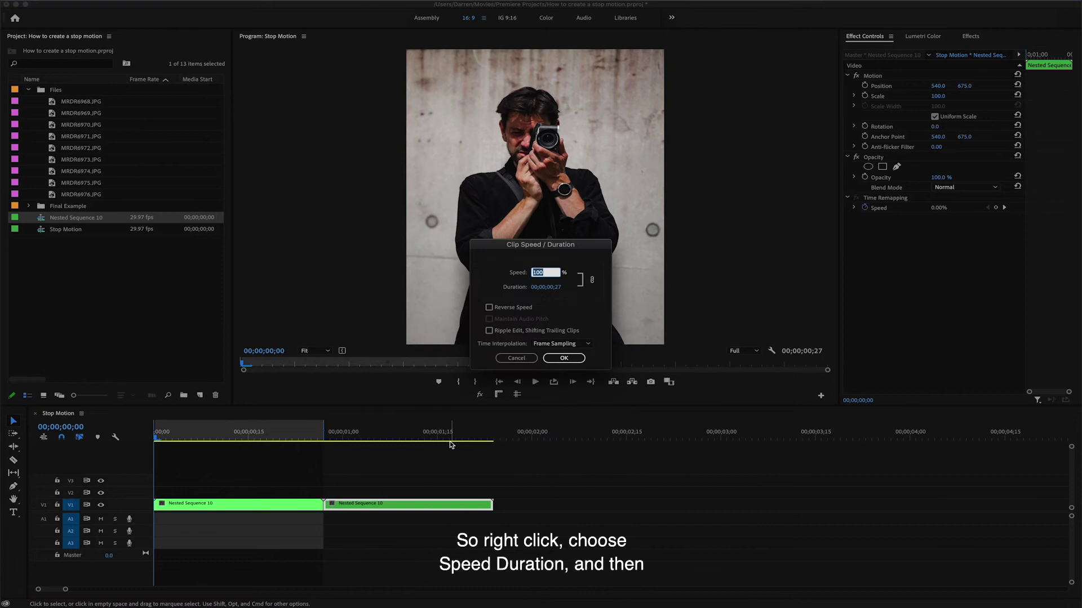
left_click(489, 307)
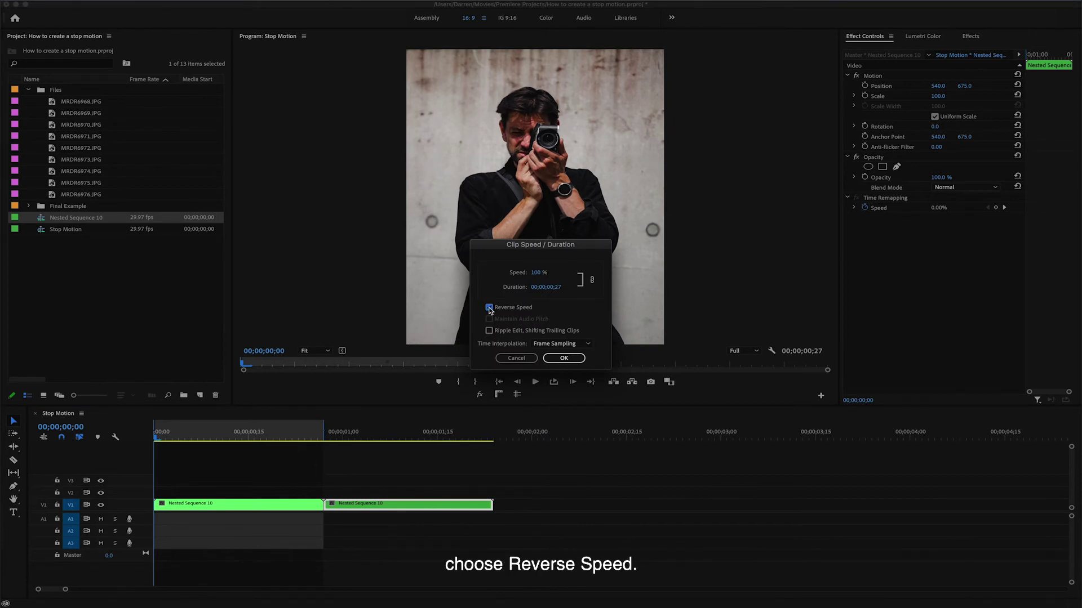
left_click(561, 359)
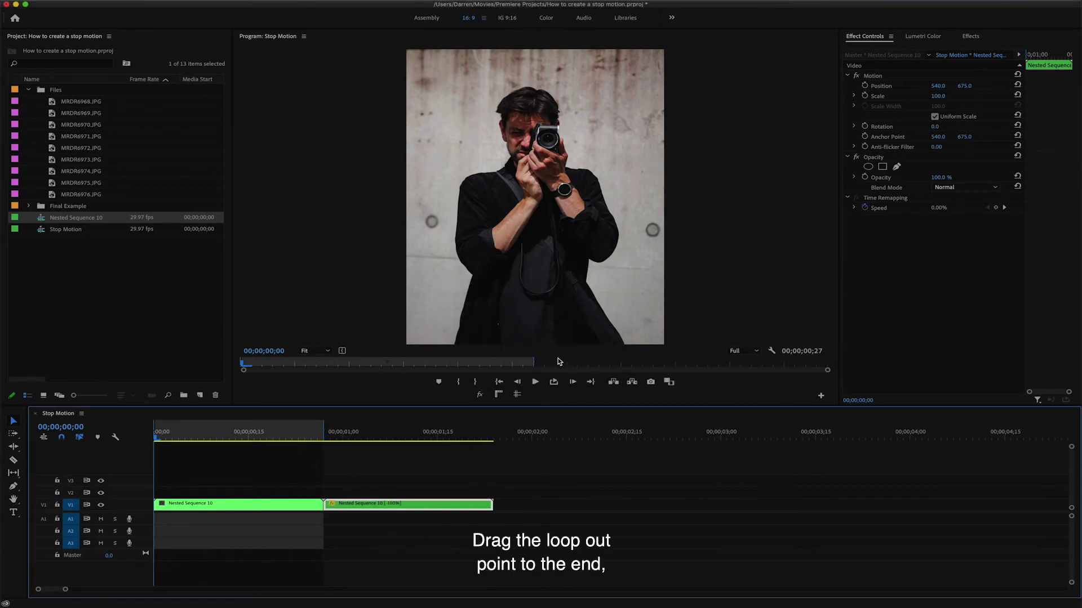
left_click_drag(324, 428, 493, 438)
key("space")
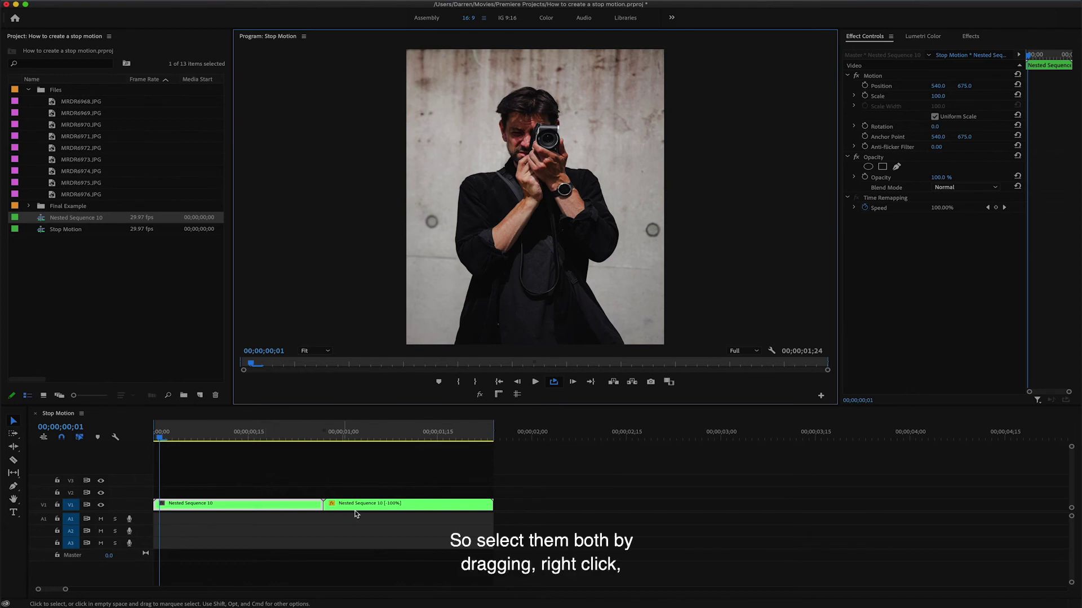
- Nest both clips as Nested Sequence 11 and duplicate it, lengthening the loop to 00;00;03;18
left_click_drag(248, 484, 298, 510)
right_click(303, 494)
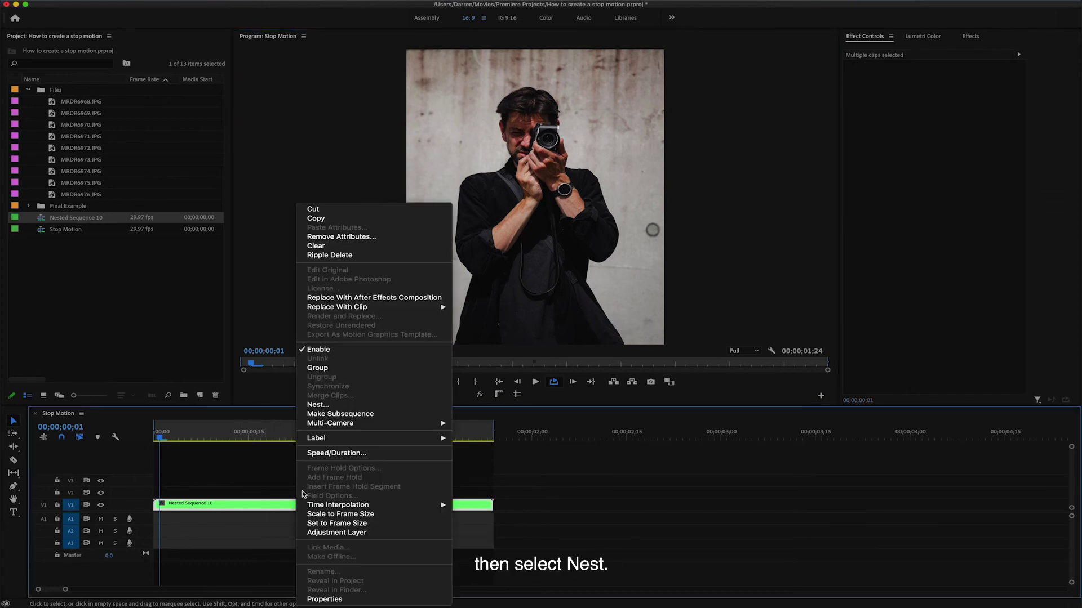
left_click(317, 404)
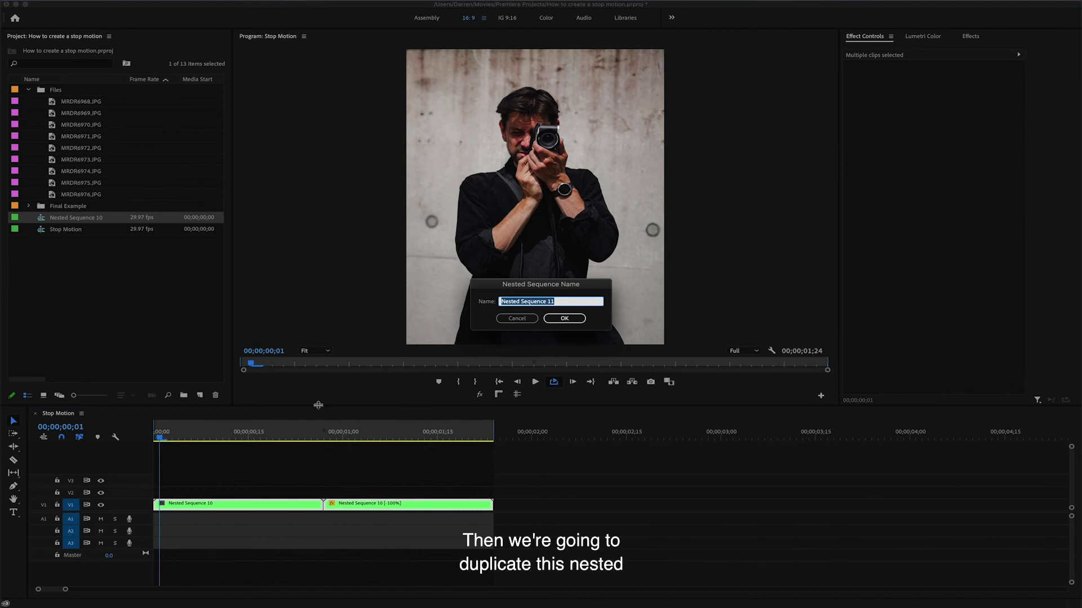
left_click(556, 318)
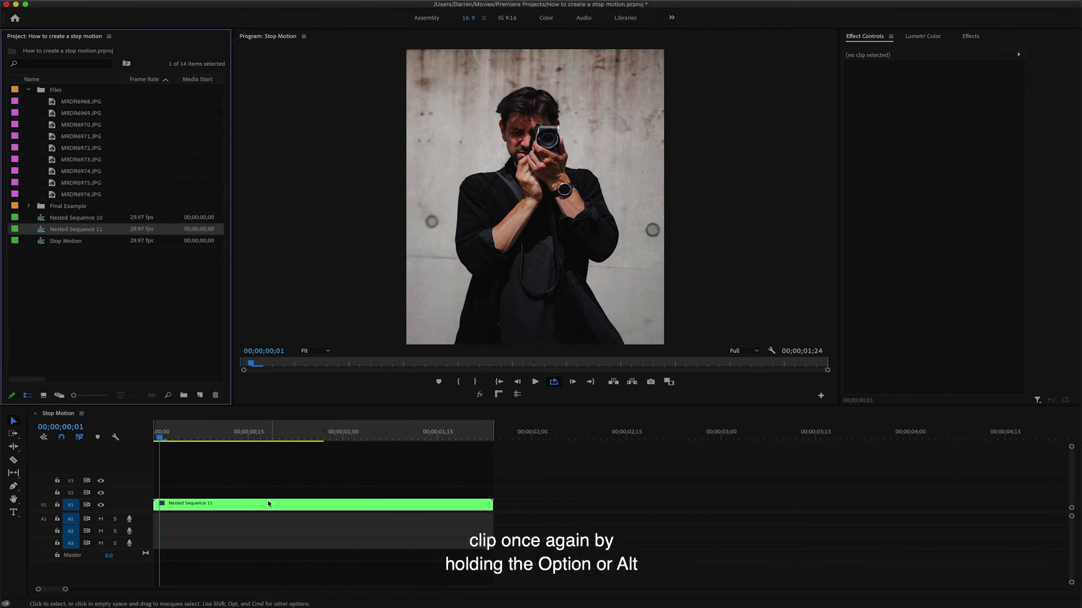
left_click_drag(268, 503, 606, 513)
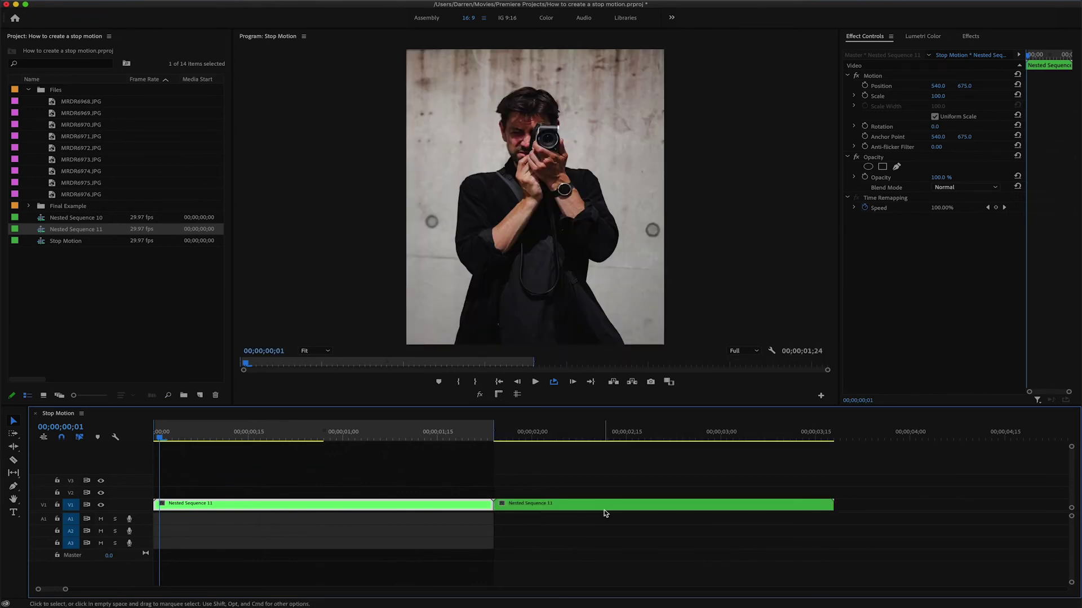
key("space")
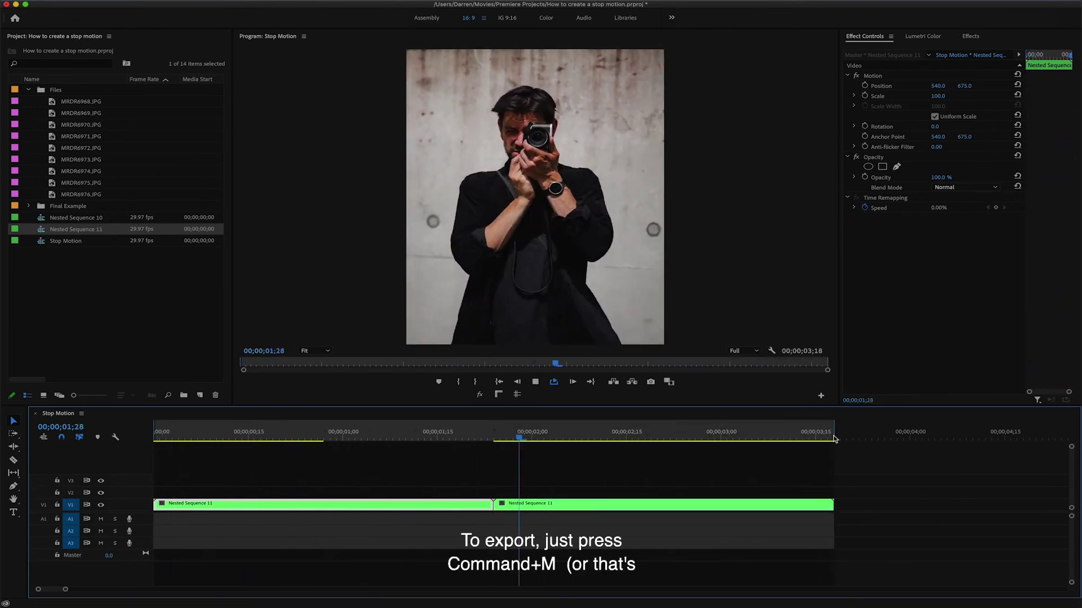
- Export the sequence as H.264 with the output name Stop Motion IG.mp4
key("super+m")
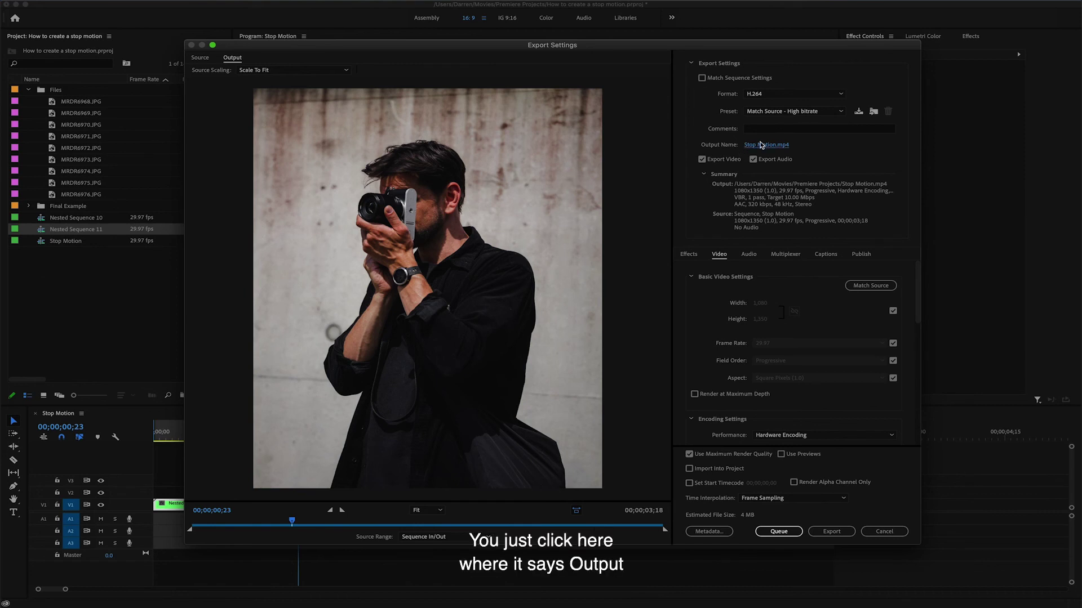
left_click(762, 145)
left_click(459, 97)
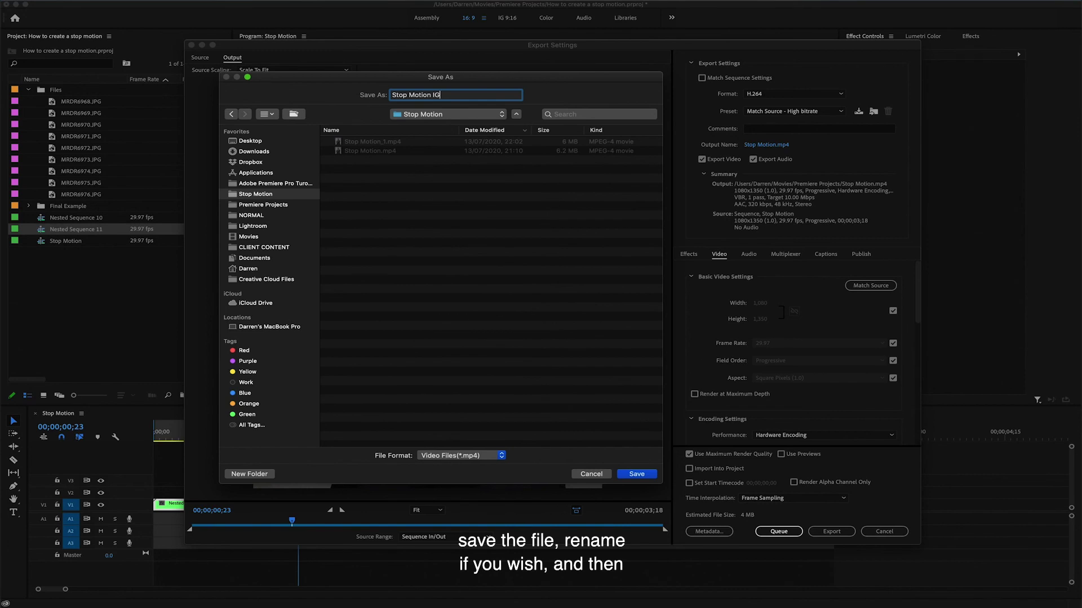
key("Return")
left_click(832, 532)
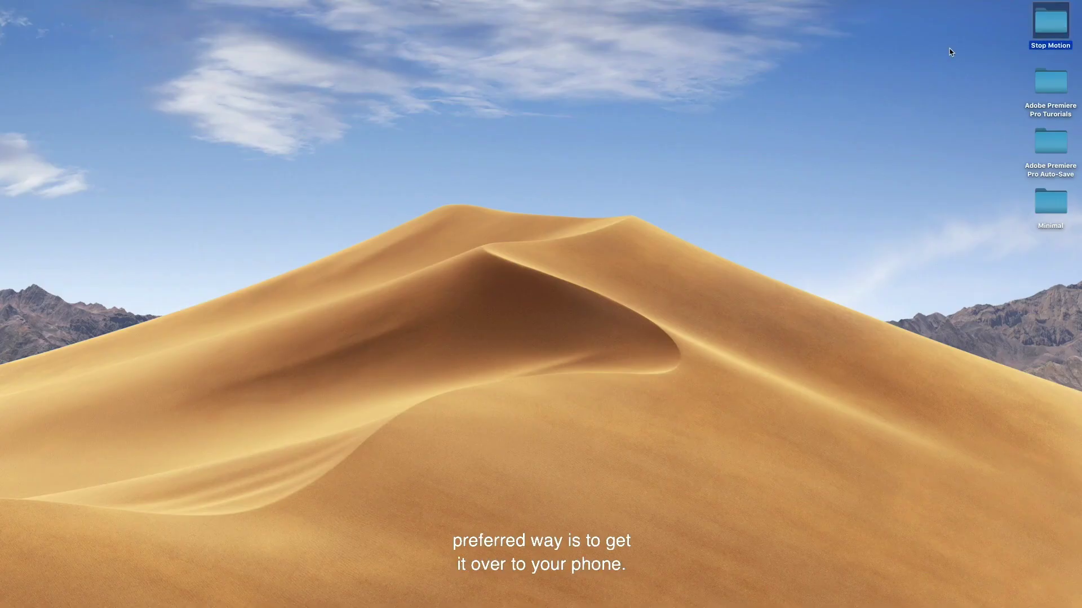
- Preview Stop Motion IG.mp4 in Quick Look, then AirDrop it to the owner's phone
key("space")
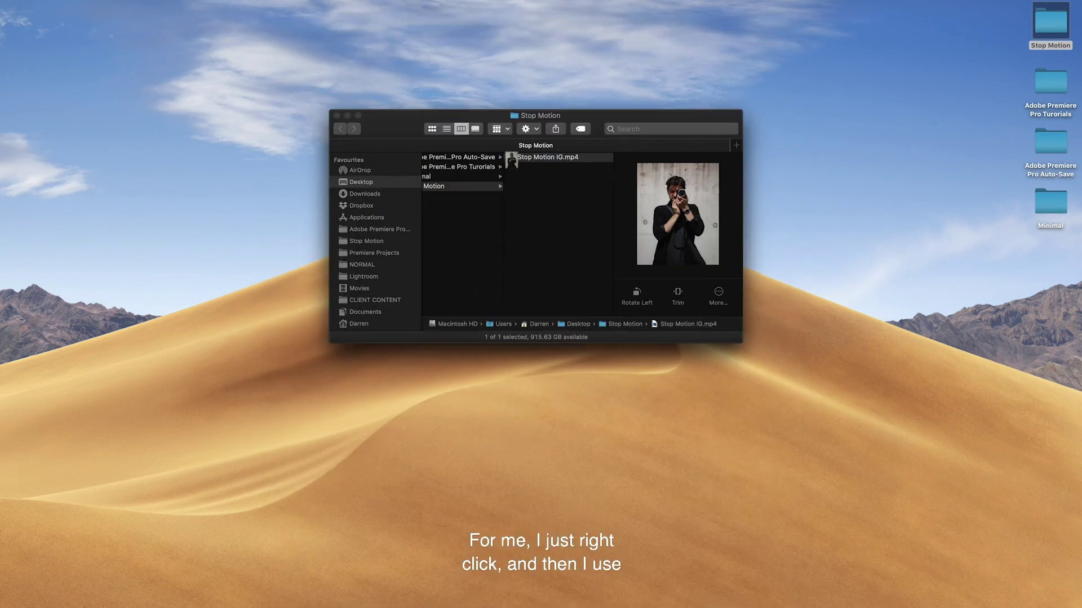
key("space")
right_click(565, 163)
mouse_move(604, 295)
left_click(727, 309)
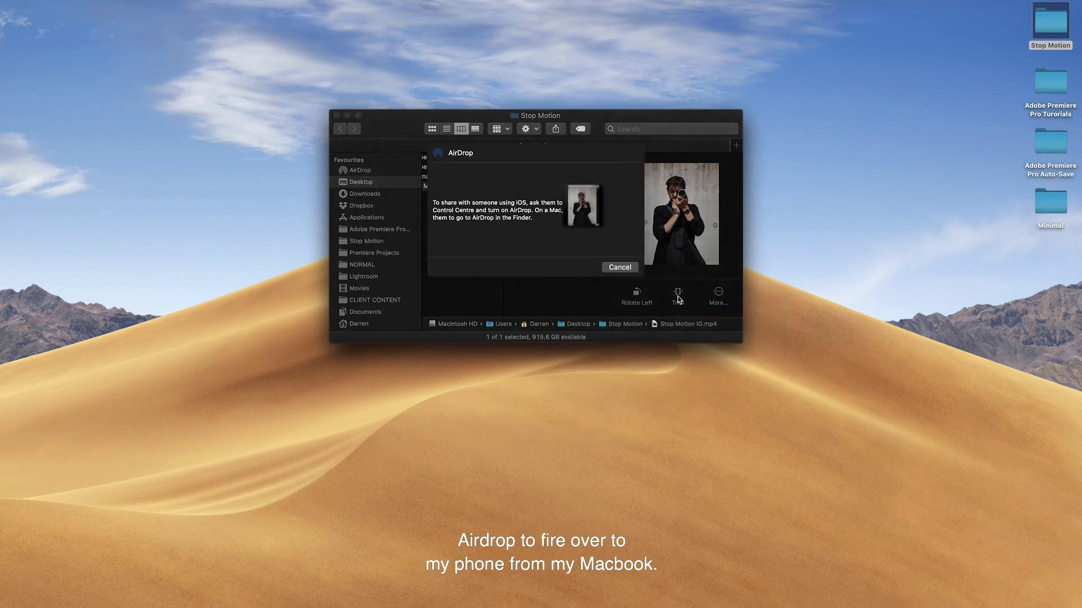
left_click(442, 192)
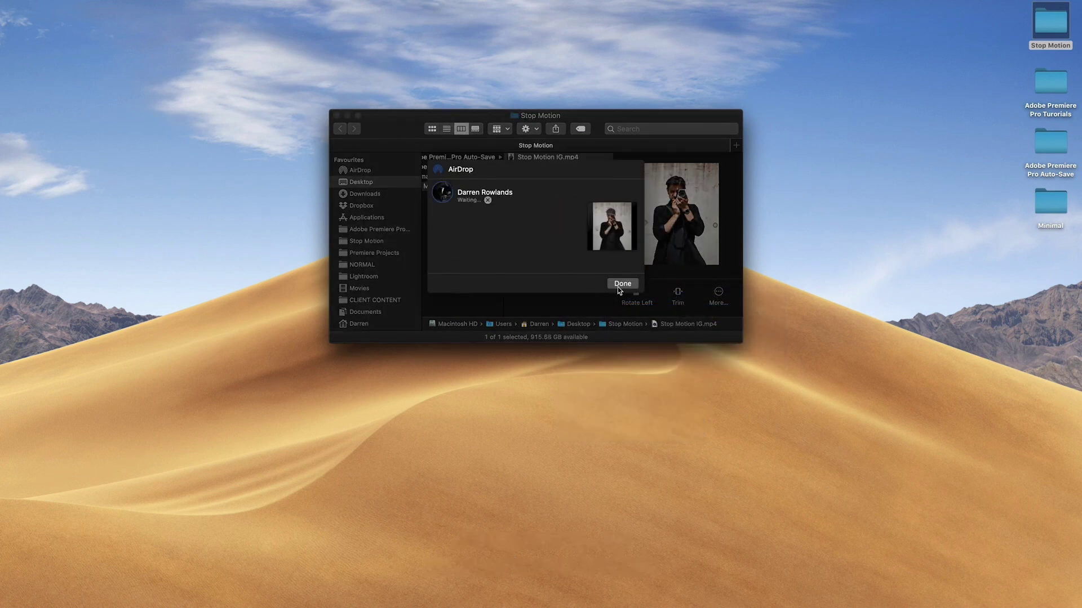